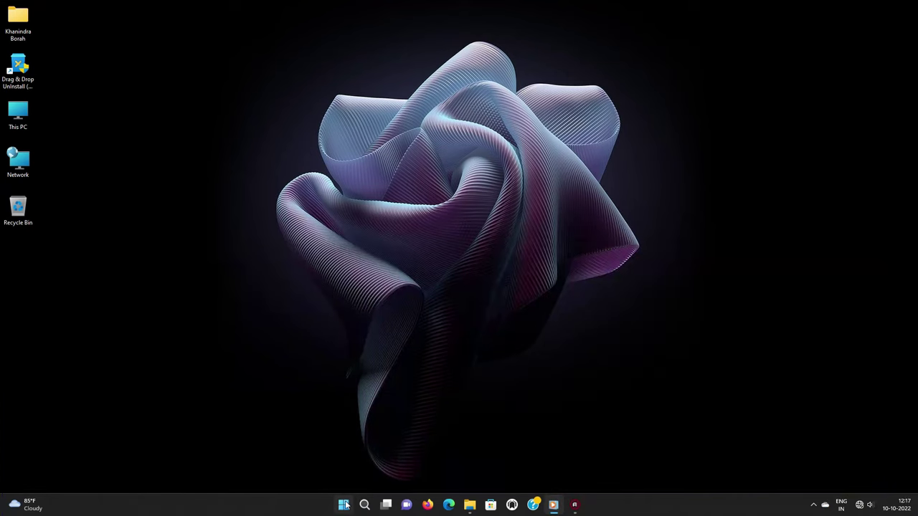
Step: Launch Any Video Converter Ultimate from the Start menu
left_click(342, 504)
scroll(508, 274, "down", 1)
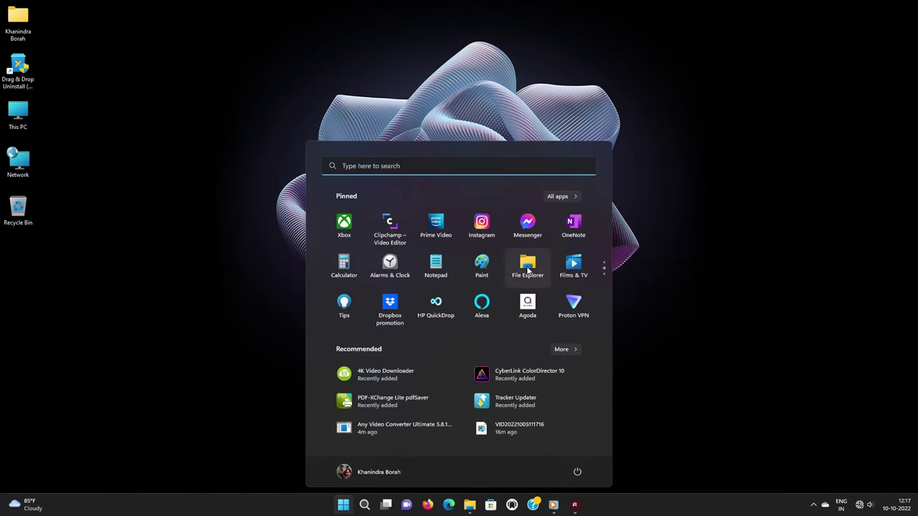
scroll(553, 297, "down", 1)
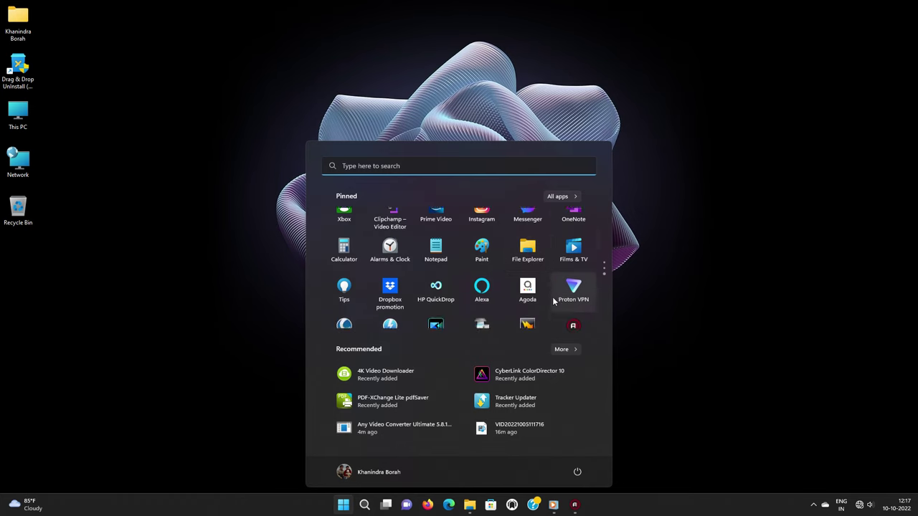
left_click(485, 305)
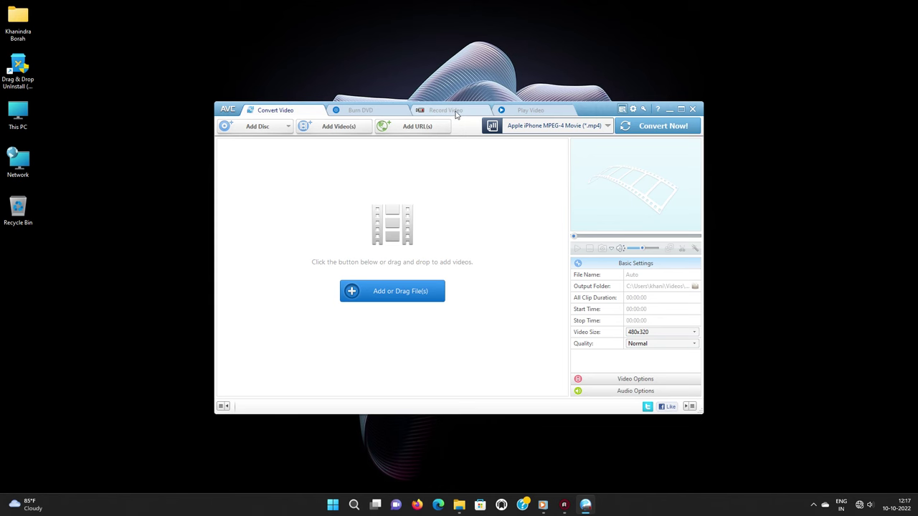
Step: On the Record Video page, stretch the red capture region to the screen edges
left_click(456, 114)
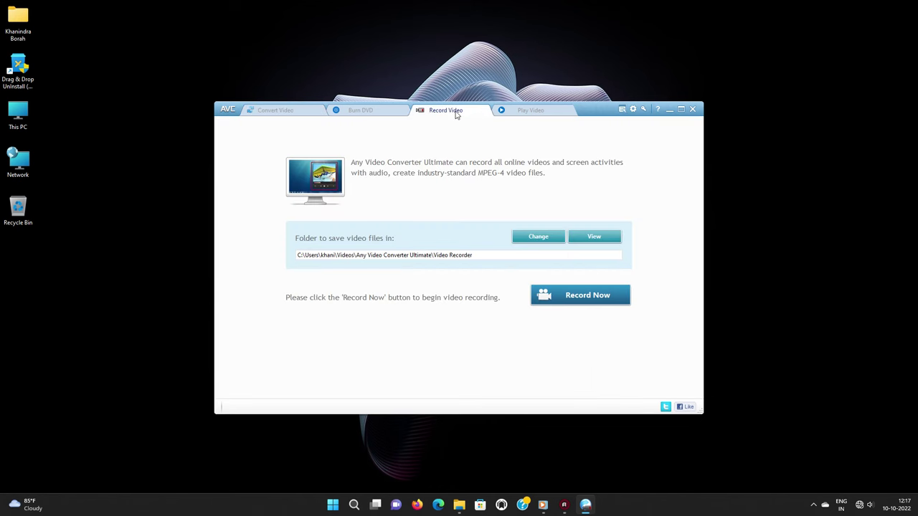
left_click(560, 297)
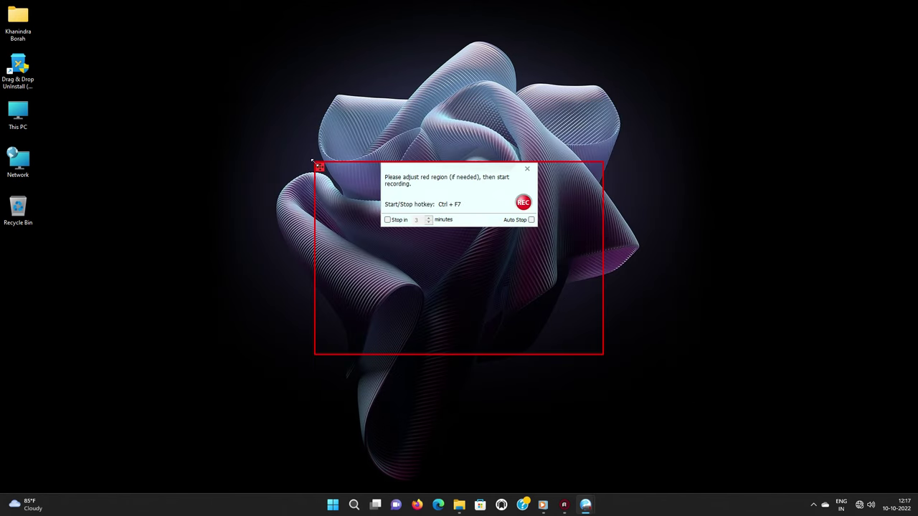
left_click_drag(257, 138, 69, 41)
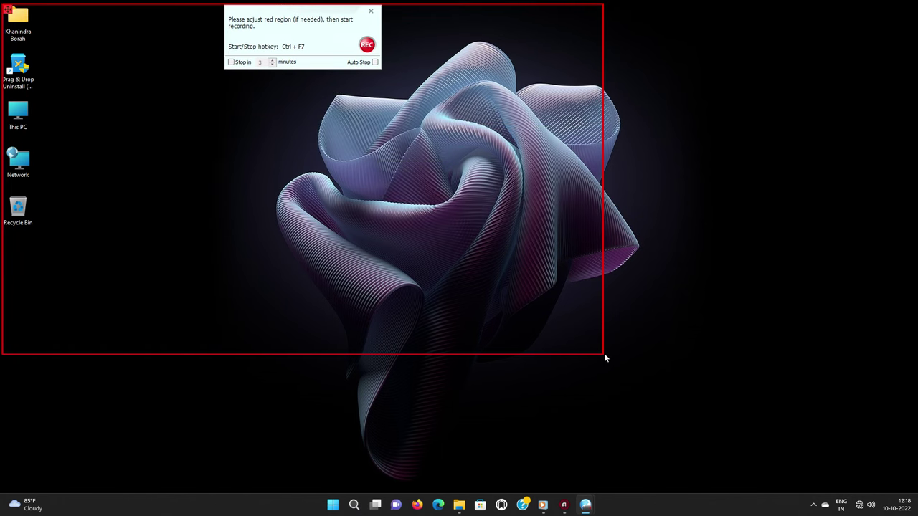
left_click_drag(604, 353, 865, 479)
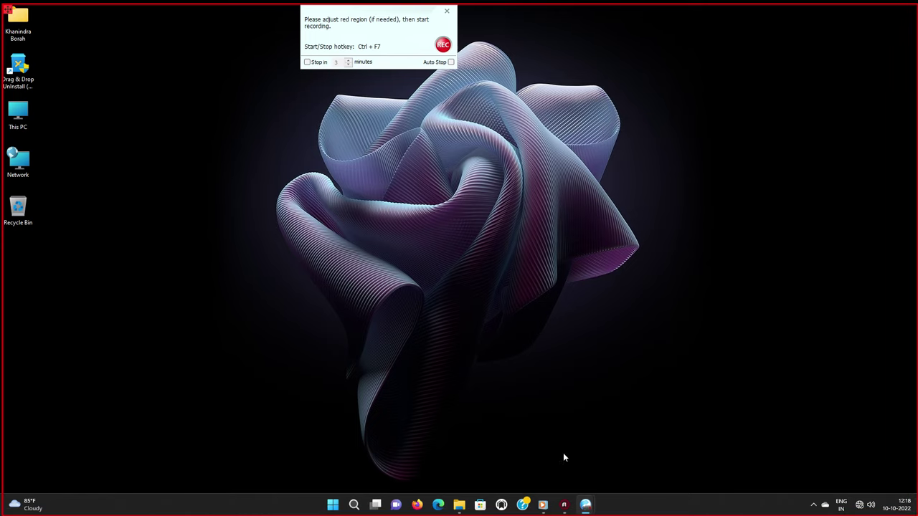
Step: Bring the street video playback to the front and start a full-screen recording of it
left_click(543, 506)
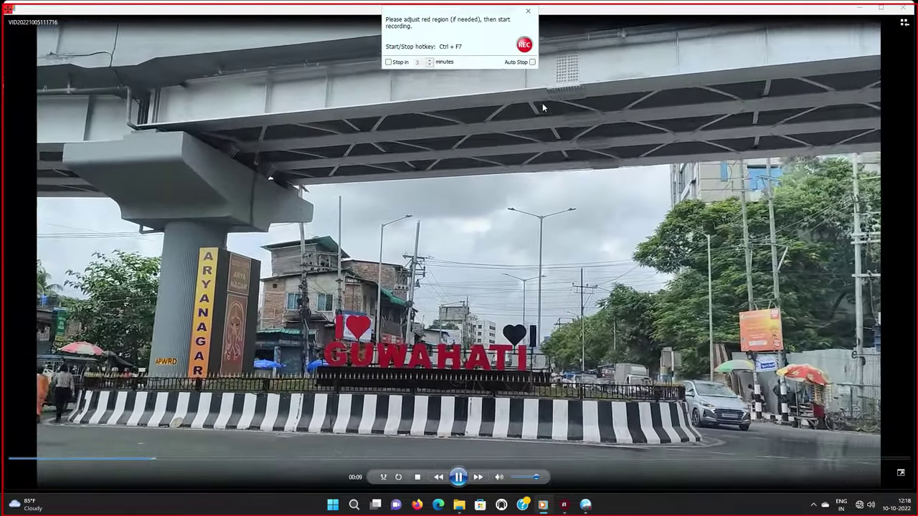
left_click(524, 44)
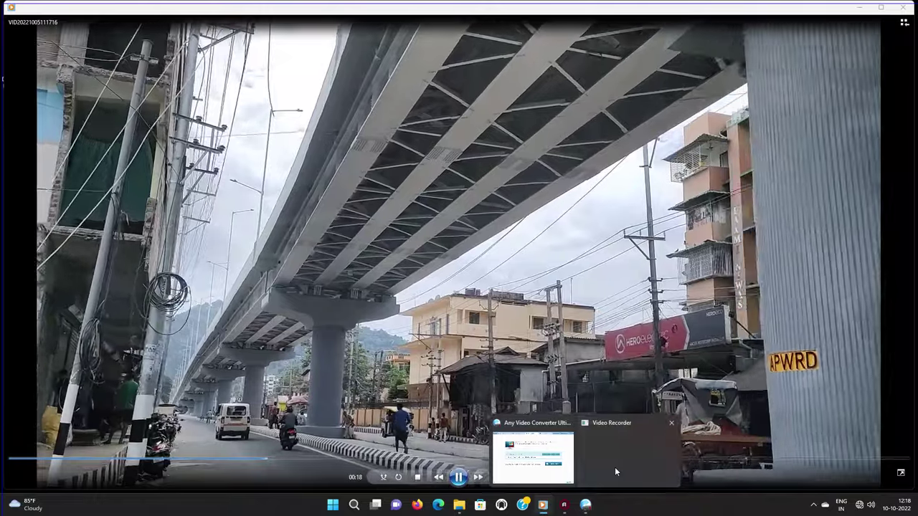
left_click(615, 467)
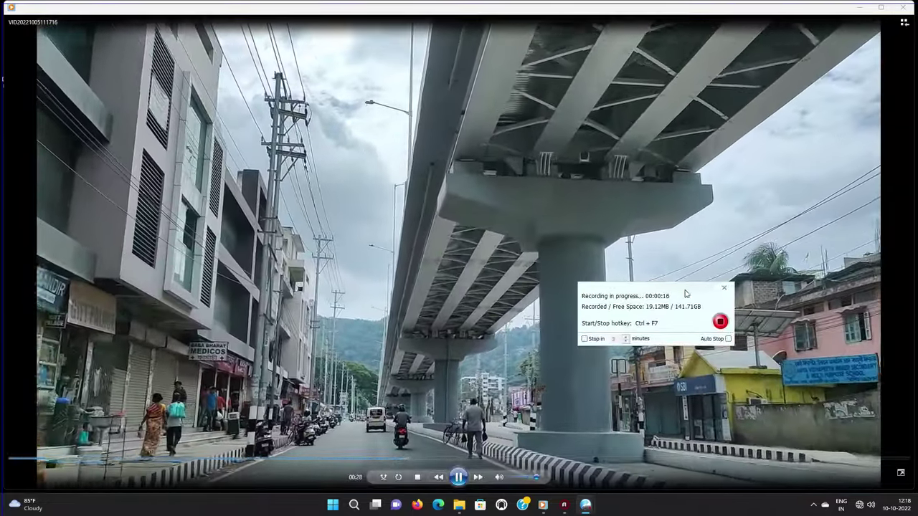
Step: Stop the street recording and begin choosing a new capture region
left_click(720, 321)
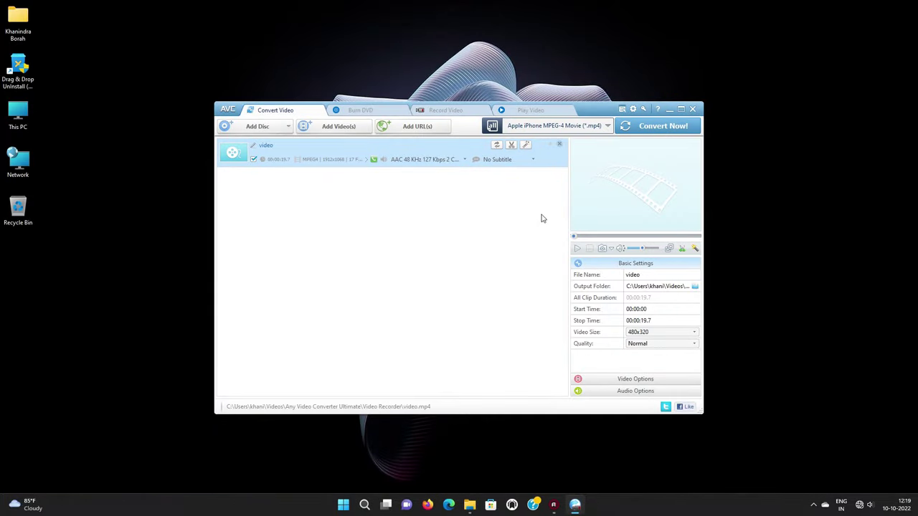
left_click(448, 110)
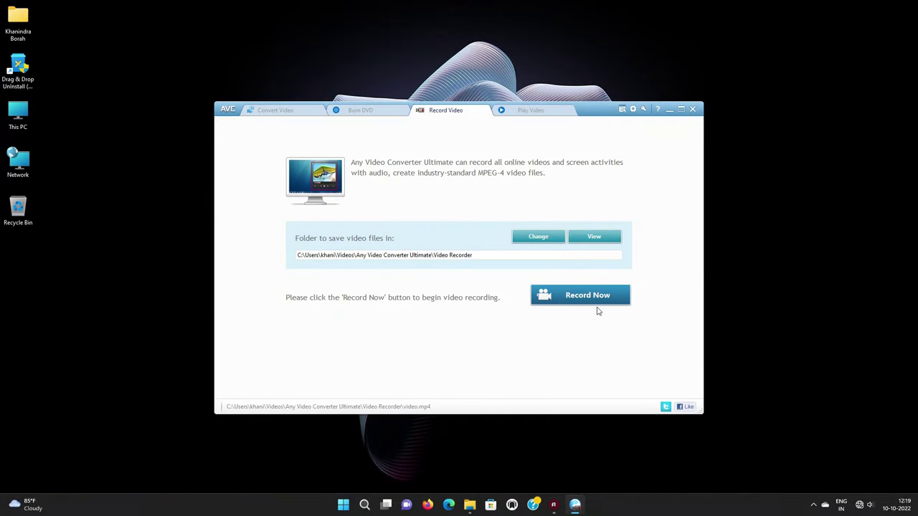
left_click(593, 297)
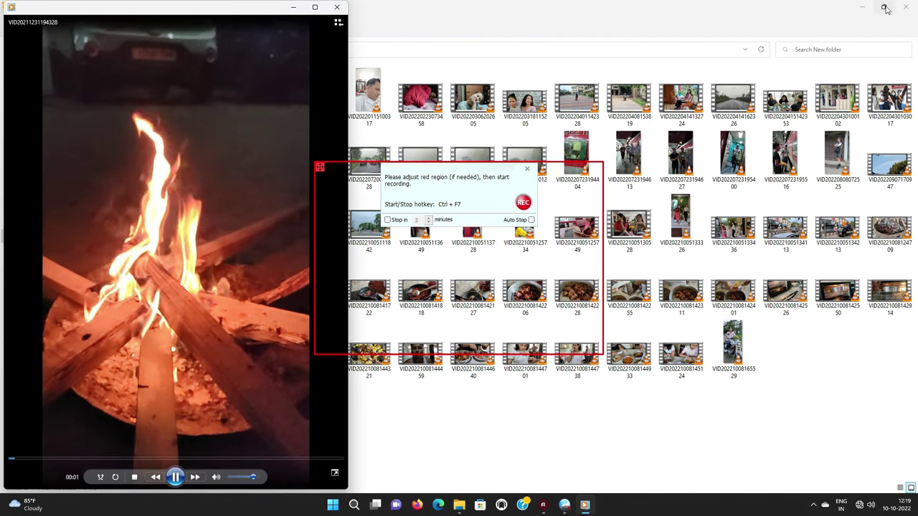
Step: Minimize the file browser and move the campfire video player to the top centre
left_click(886, 8)
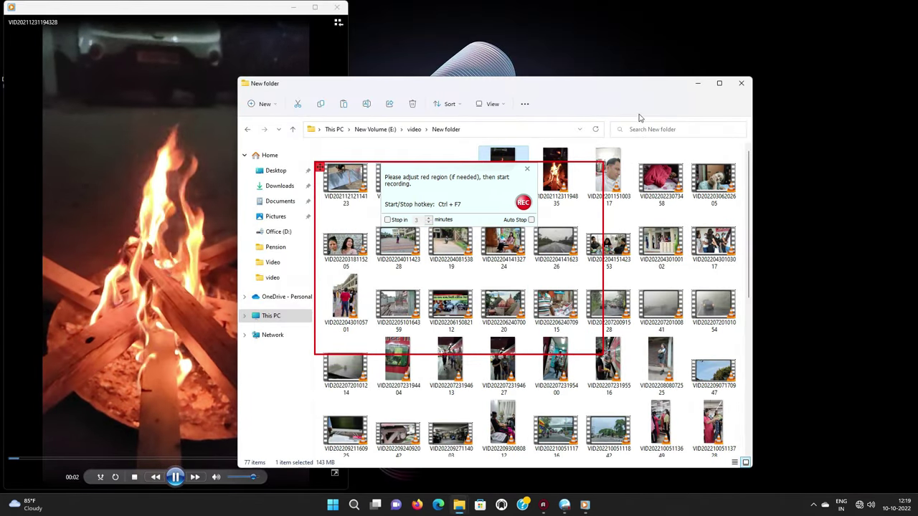
left_click(698, 83)
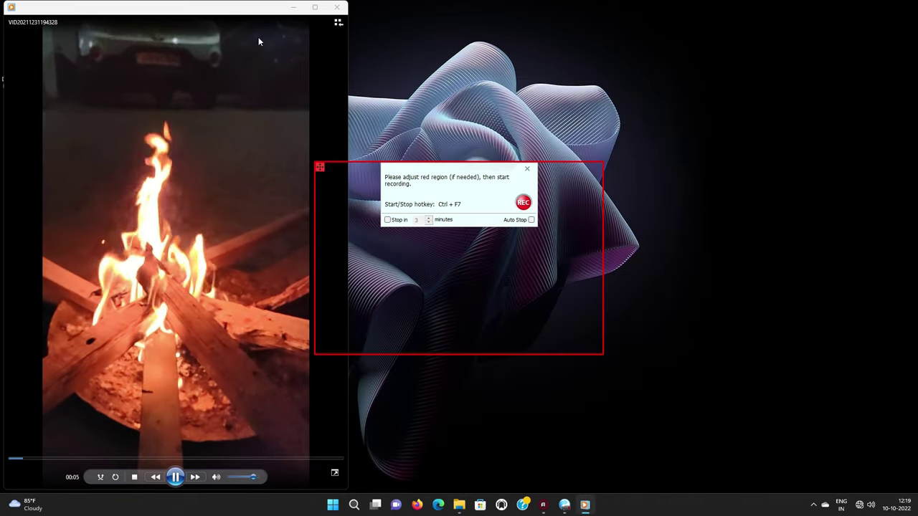
left_click_drag(259, 7, 557, 45)
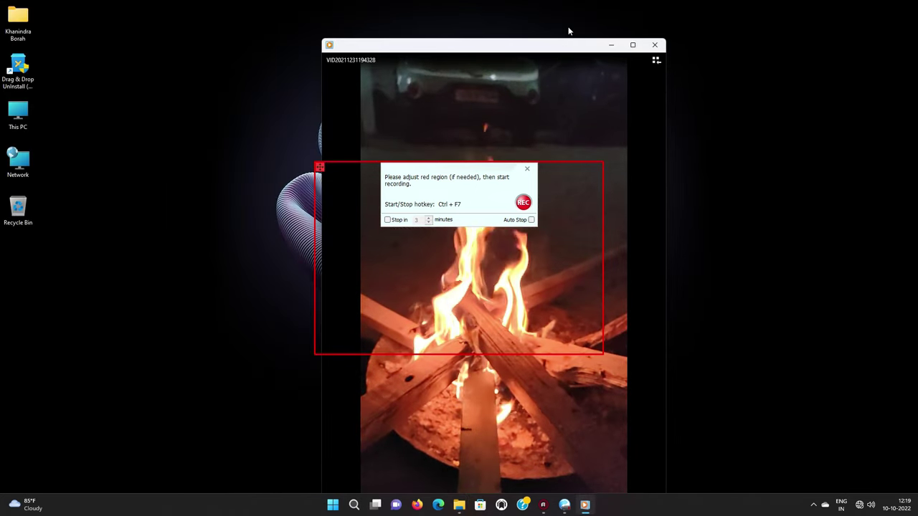
left_click_drag(569, 31, 566, 3)
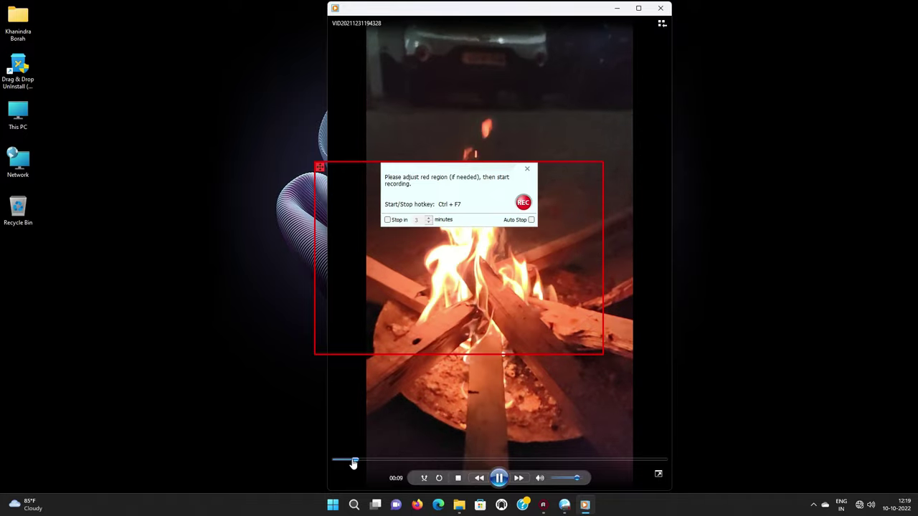
Step: Rewind the campfire video and fit the red capture region over its player
left_click_drag(353, 462, 334, 462)
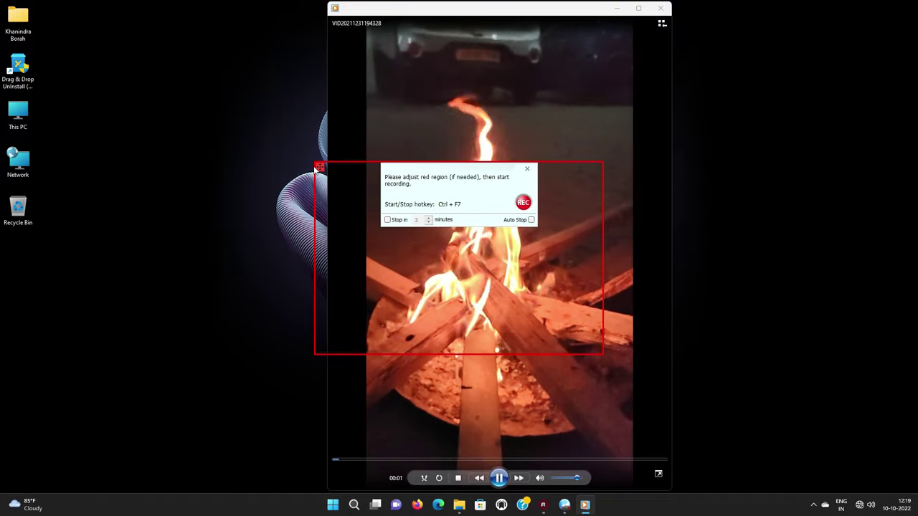
mouse_move(317, 167)
left_mouse_down()
mouse_move(370, 49)
mouse_move(370, 26)
left_mouse_up()
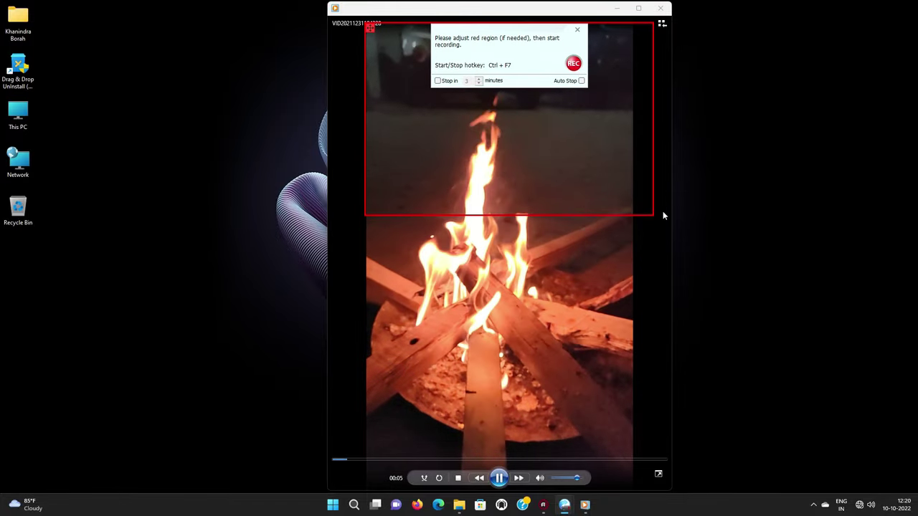
mouse_move(653, 214)
left_mouse_down()
mouse_move(639, 464)
mouse_move(635, 458)
left_mouse_up()
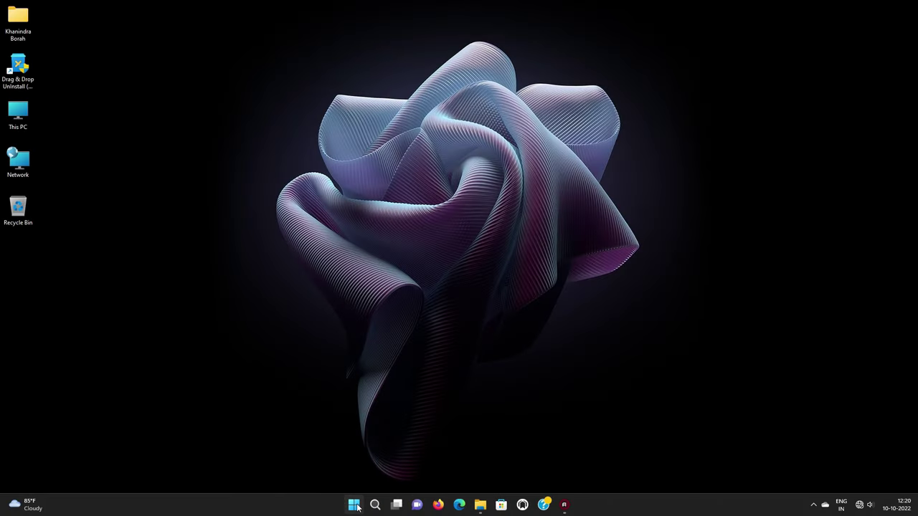
left_click(353, 505)
Step: Launch CyberLink Screen Recorder and move its window to the left-centre
scroll(478, 286, "down", 1)
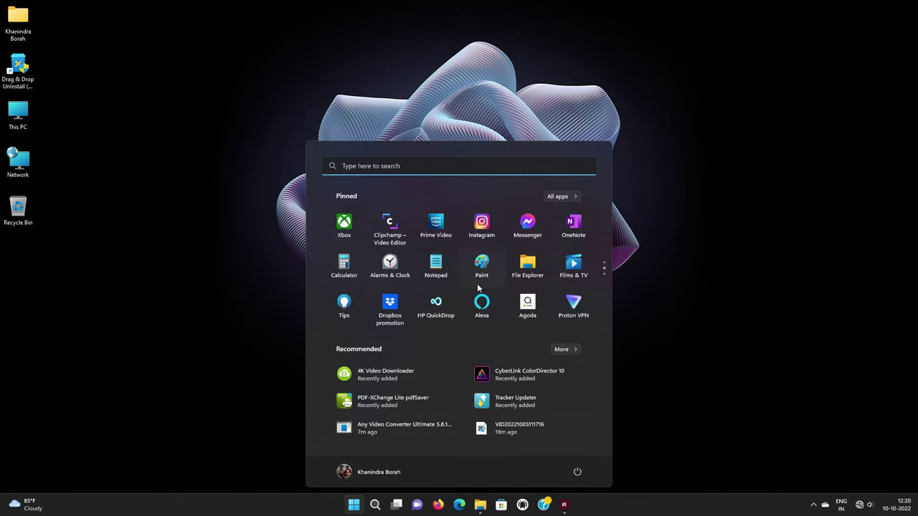
scroll(491, 281, "down", 1)
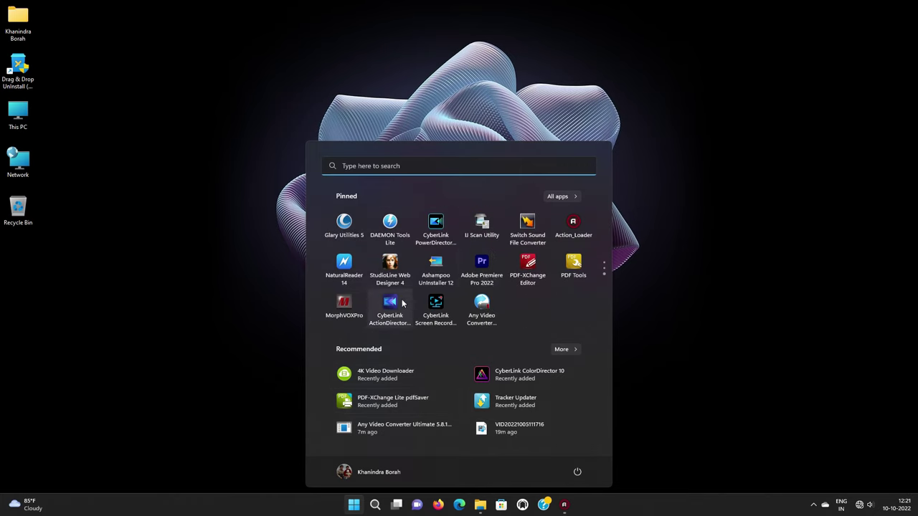
left_click(437, 302)
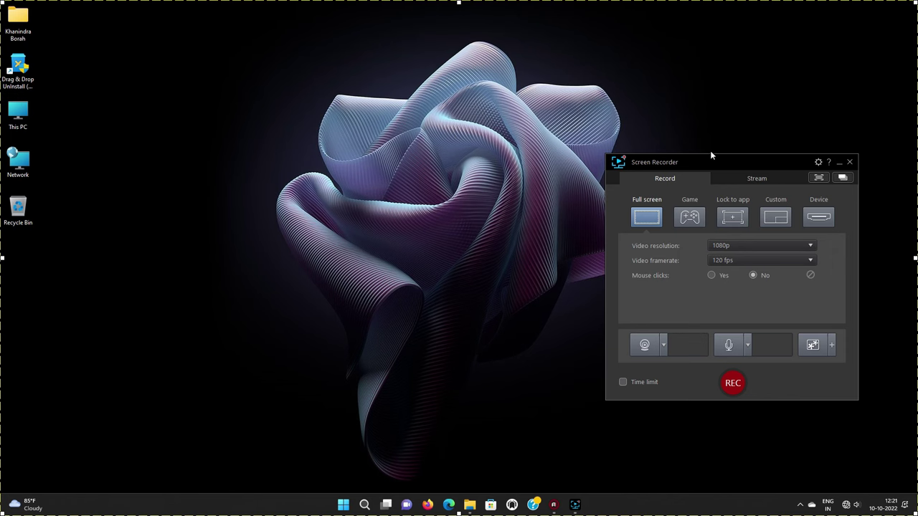
left_click_drag(706, 166, 285, 124)
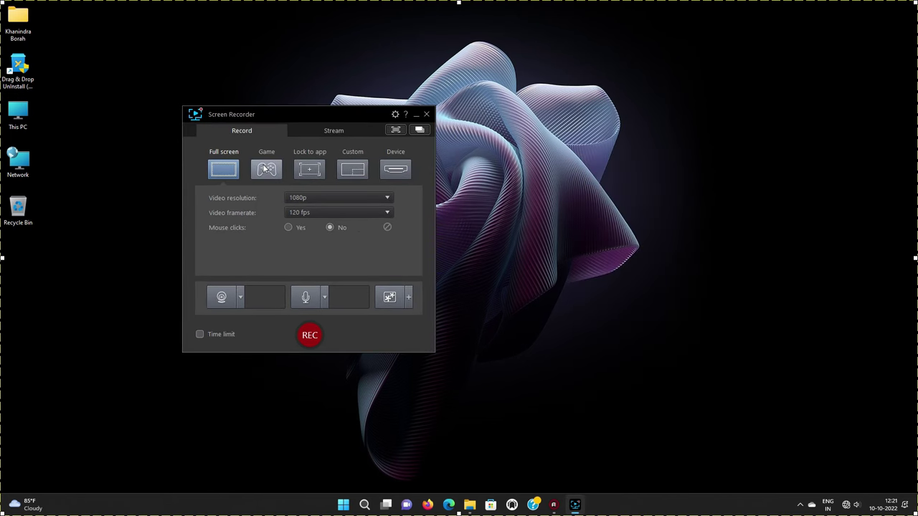
Step: Dismiss the webcam warning and input device list, then select Custom capture mode
left_click(310, 170)
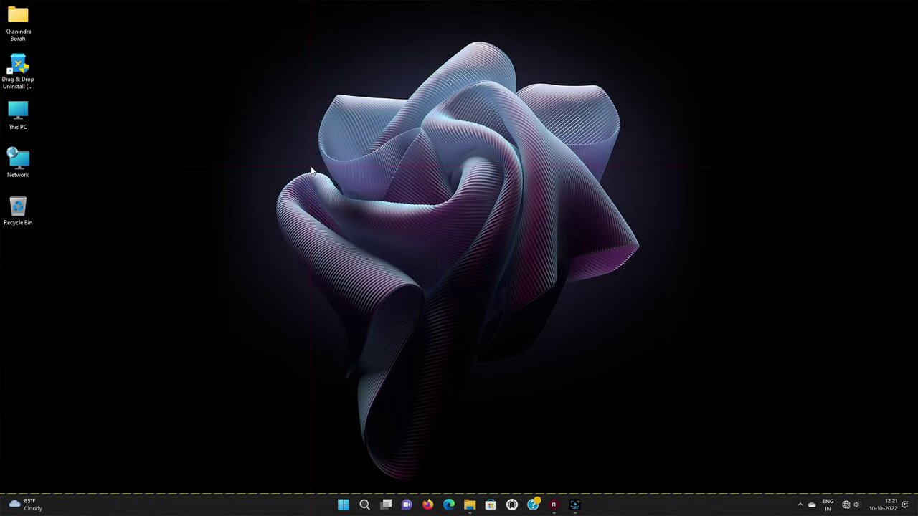
left_click(576, 505)
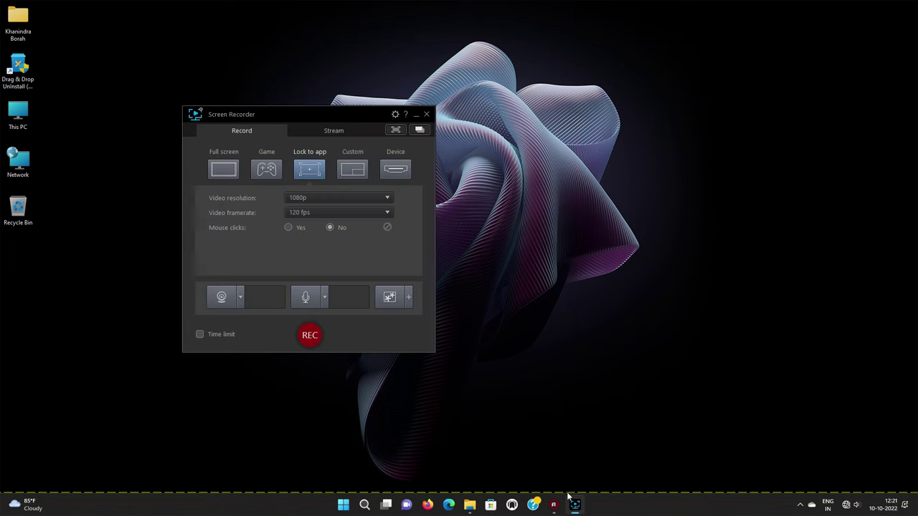
left_click(356, 173)
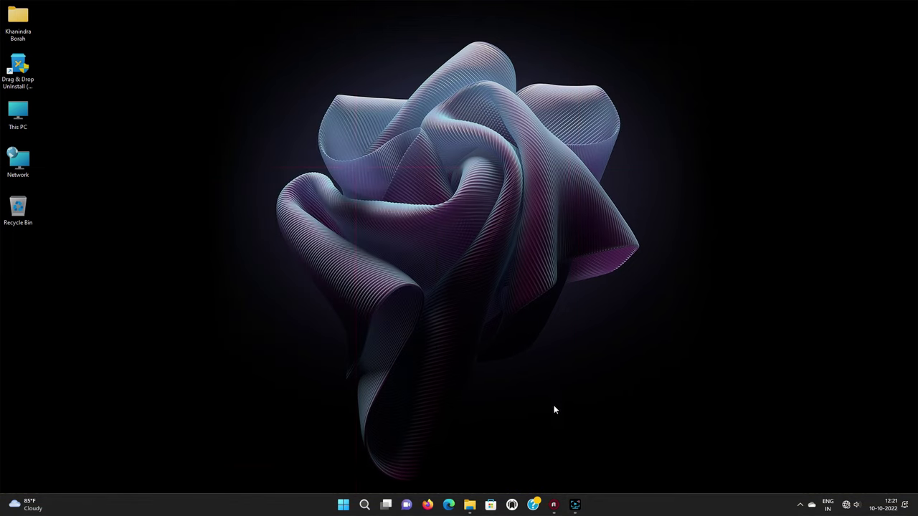
left_click(576, 507)
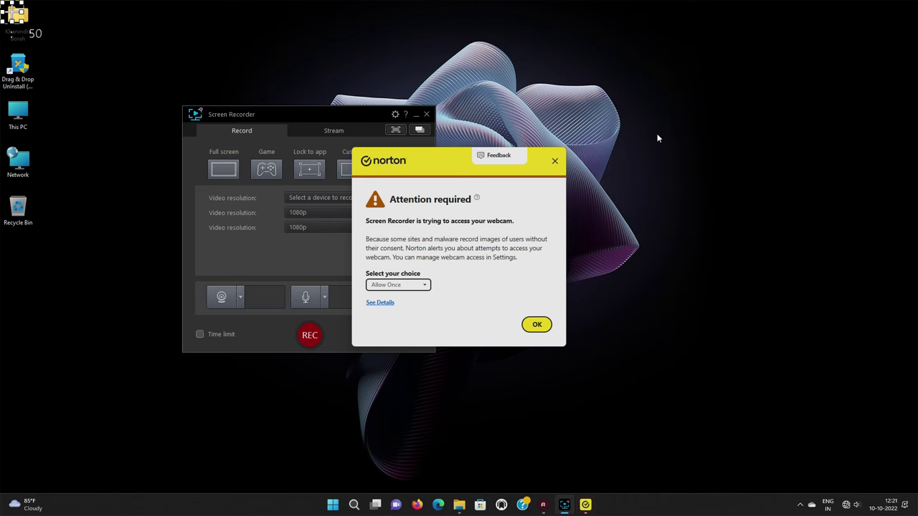
left_click(555, 161)
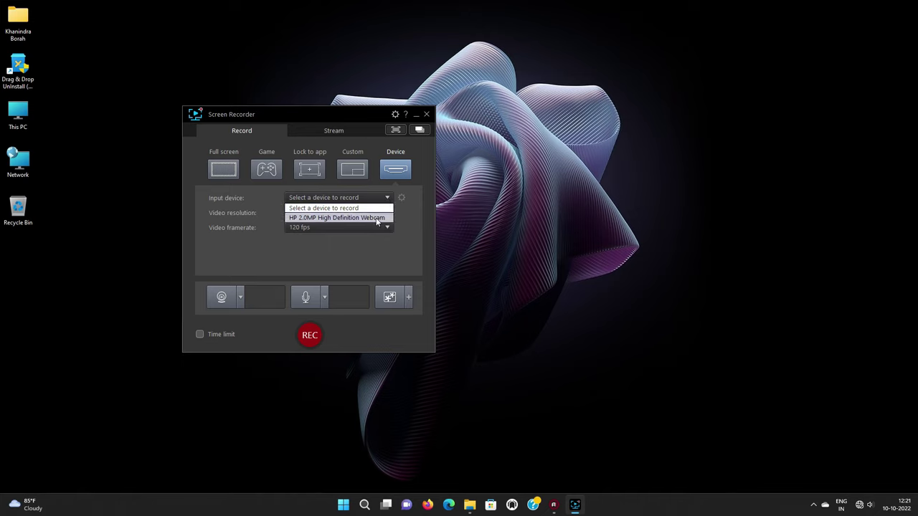
left_click(373, 249)
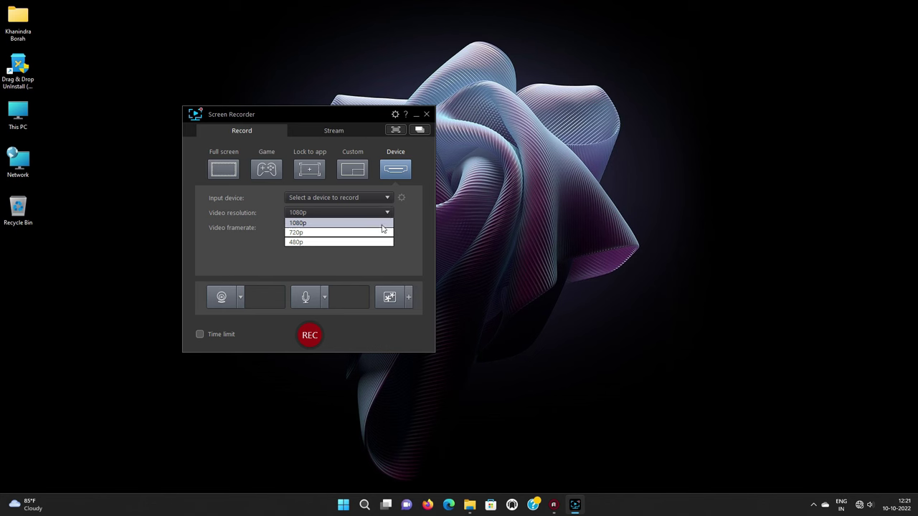
left_click(352, 169)
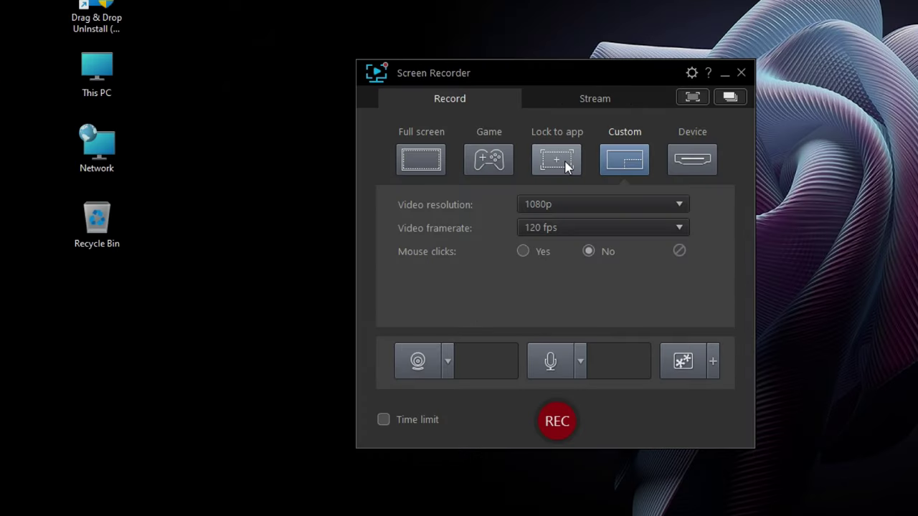
Step: Draw a custom capture area across the screen centre and extend its top edge upward
left_click(605, 167)
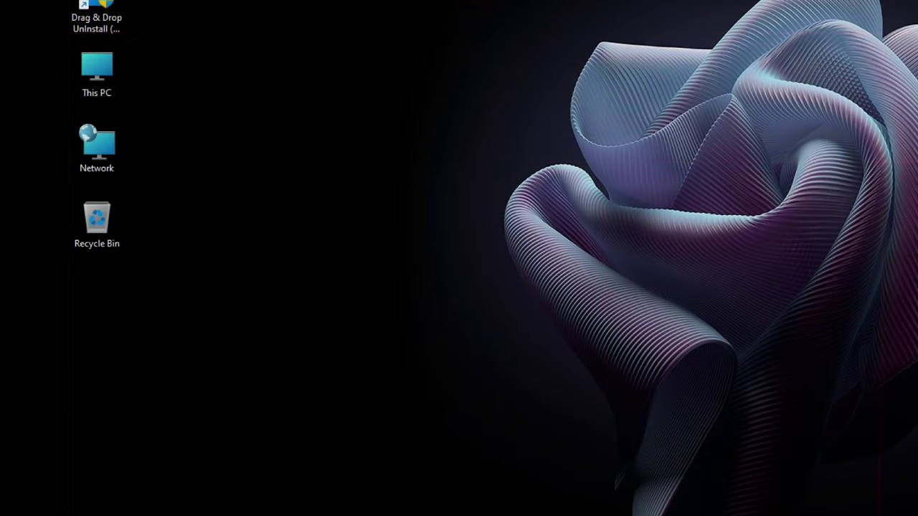
left_click_drag(374, 148, 782, 394)
left_click_drag(786, 334, 787, 335)
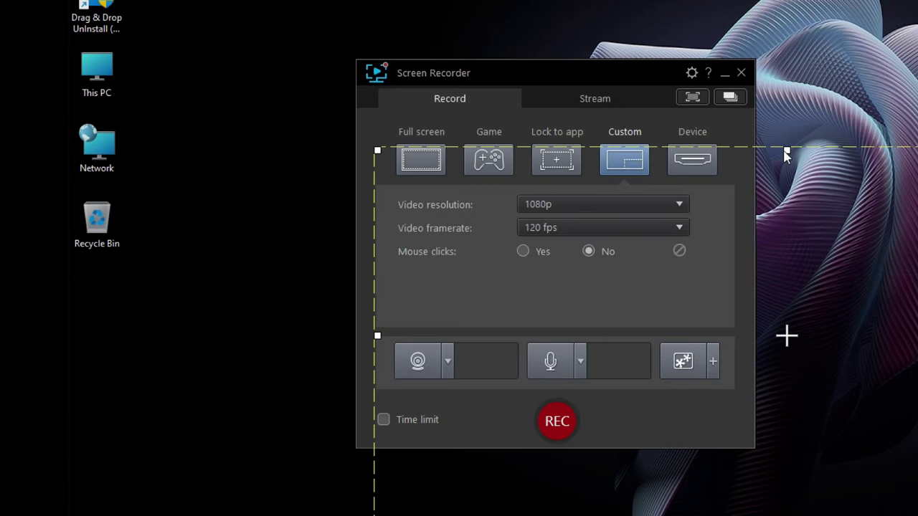
left_click_drag(787, 147, 786, 21)
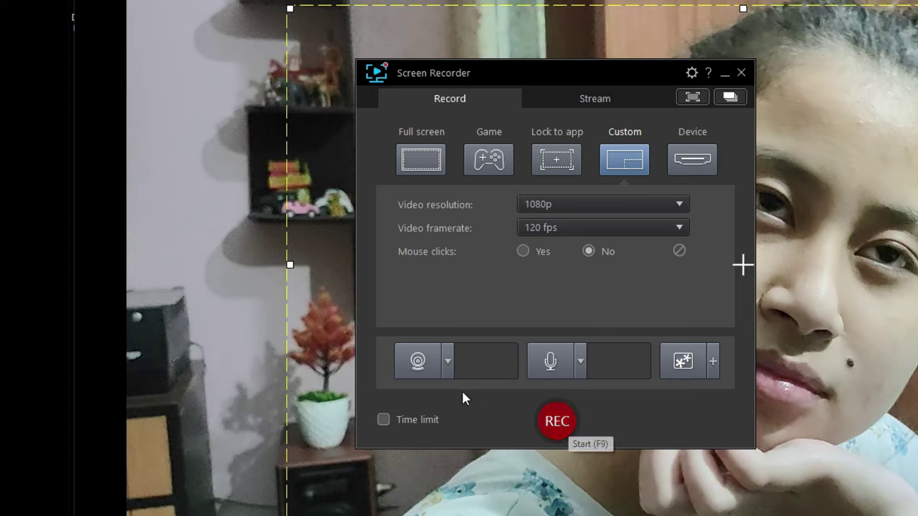
left_click(581, 364)
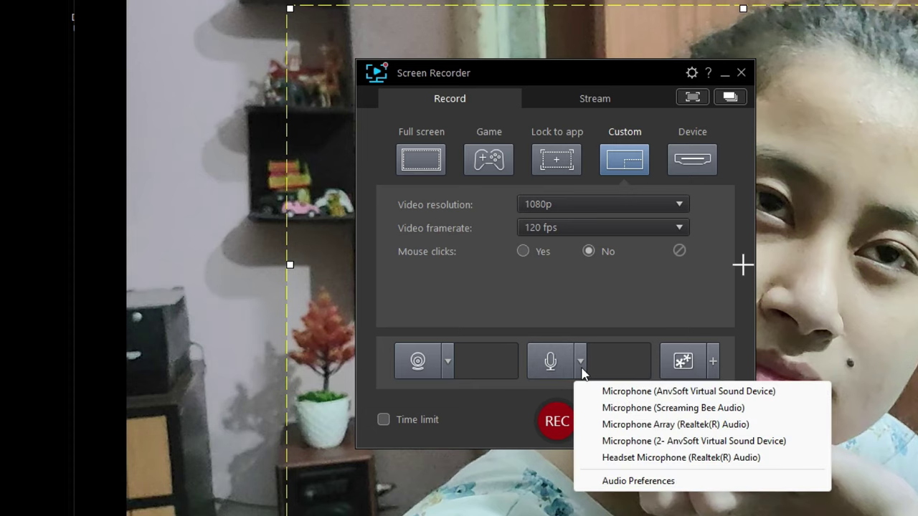
left_click(644, 481)
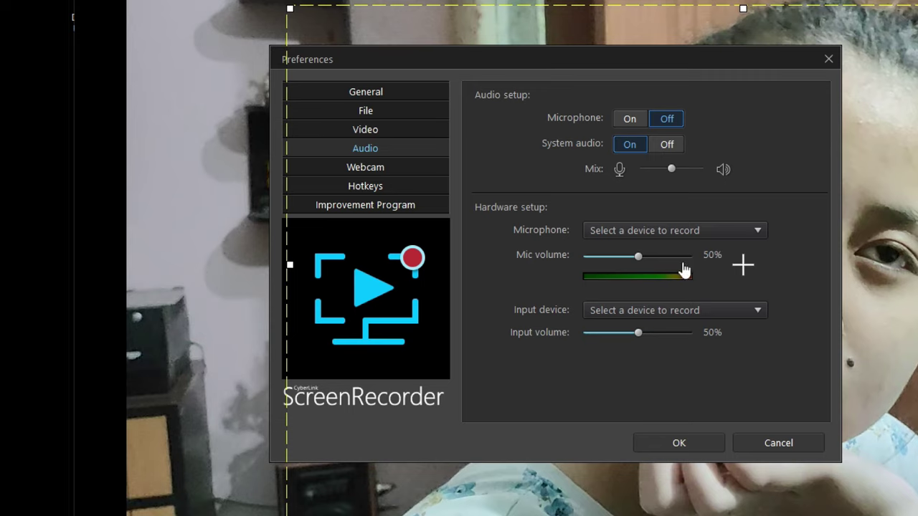
left_click(631, 120)
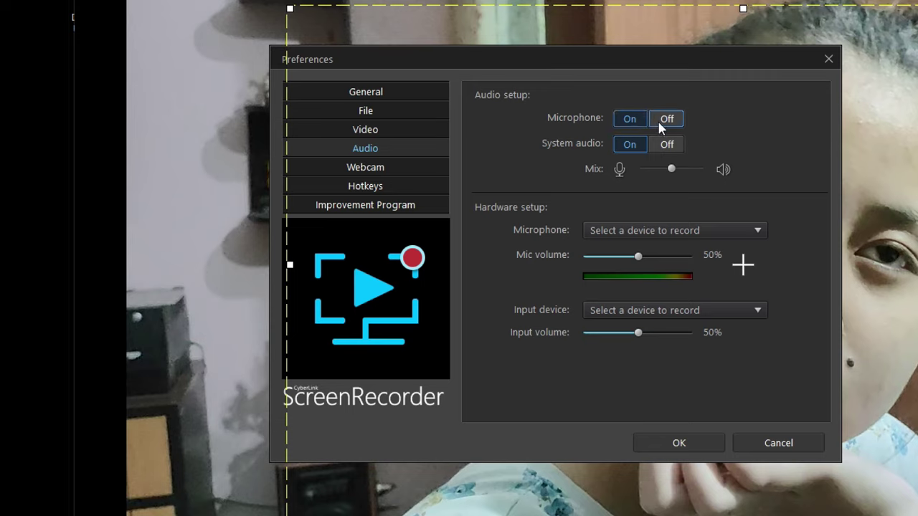
left_click(664, 122)
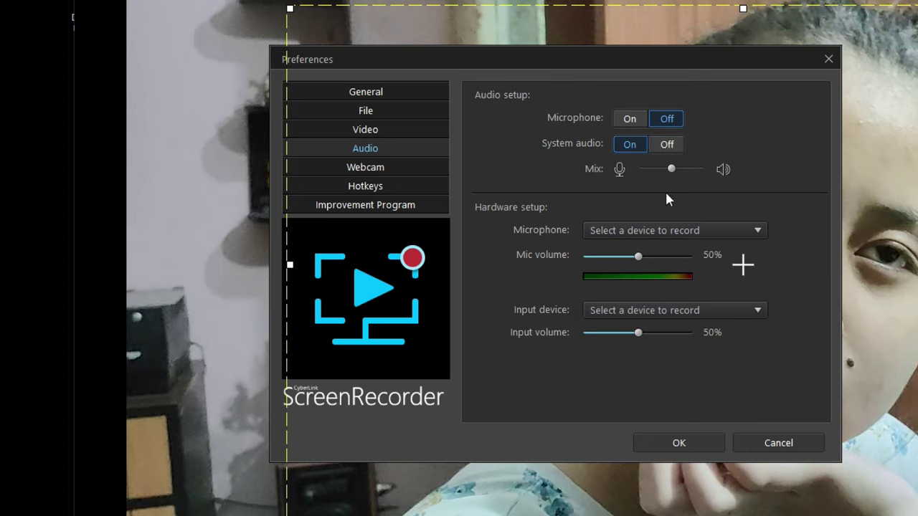
left_click(667, 144)
left_click(631, 146)
left_click(827, 63)
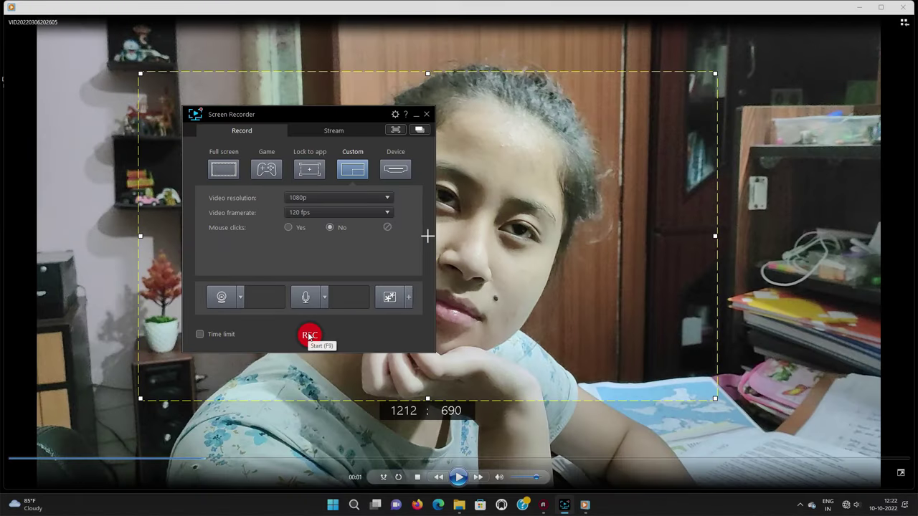
Step: Record the custom region while the video plays, close the player, then stop recording
left_click(308, 334)
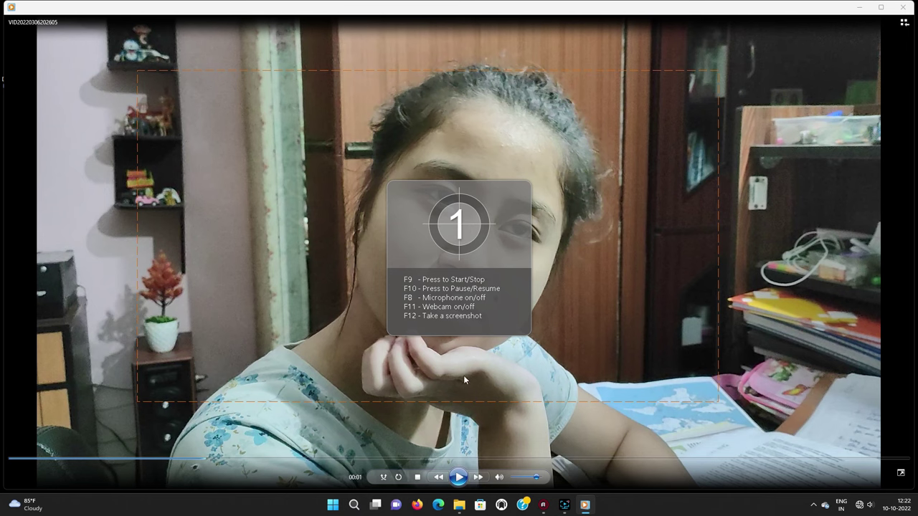
left_click(461, 477)
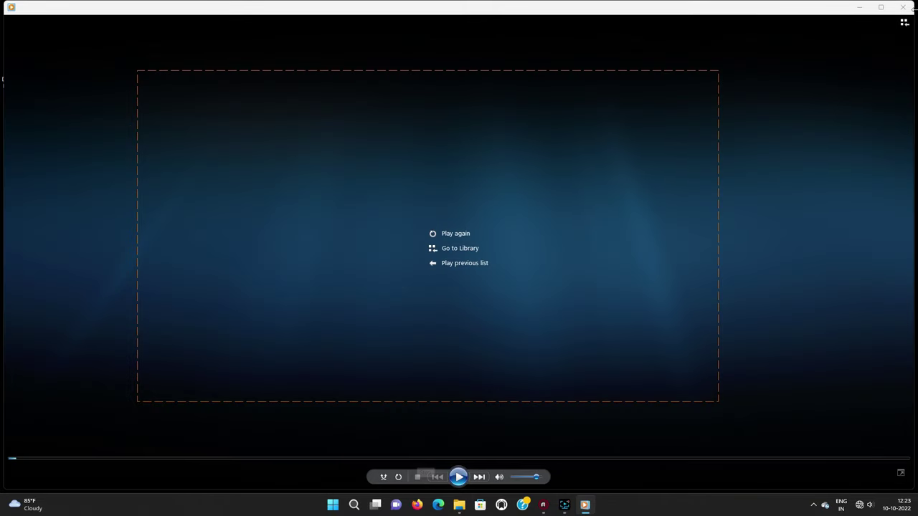
left_click(903, 7)
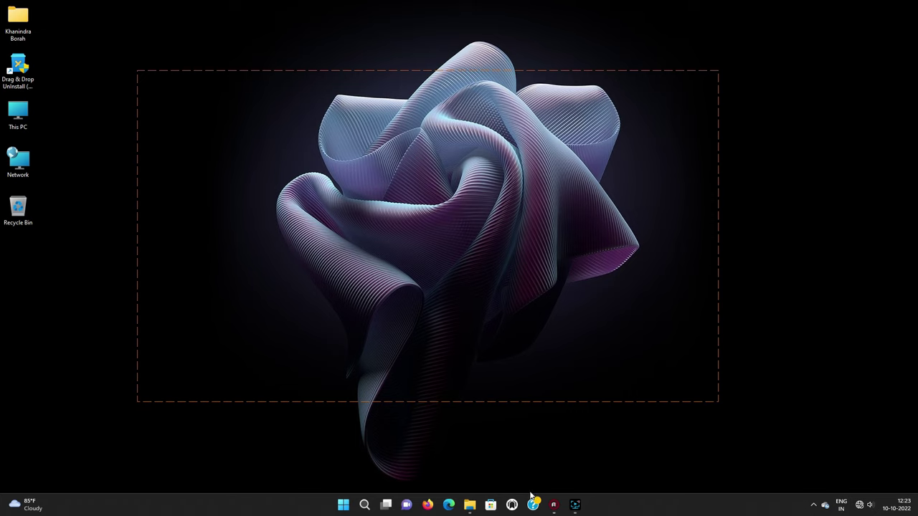
left_click(575, 505)
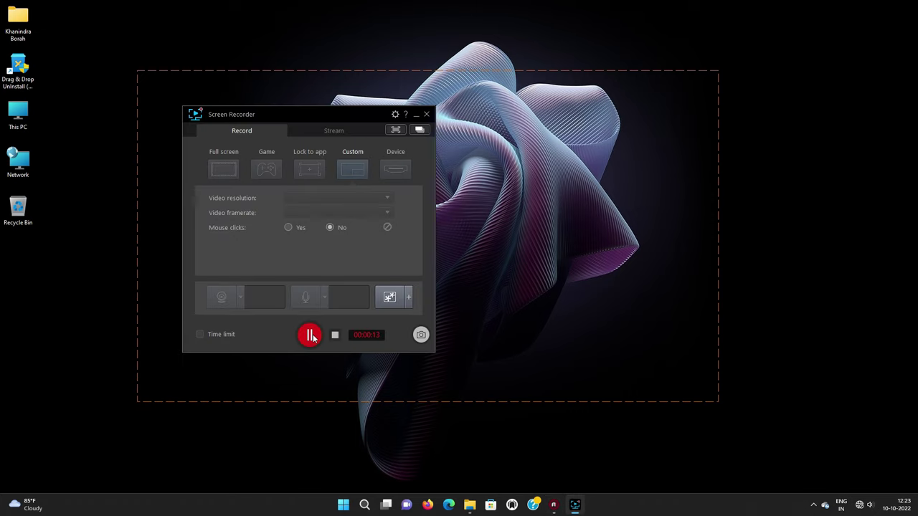
left_click(334, 335)
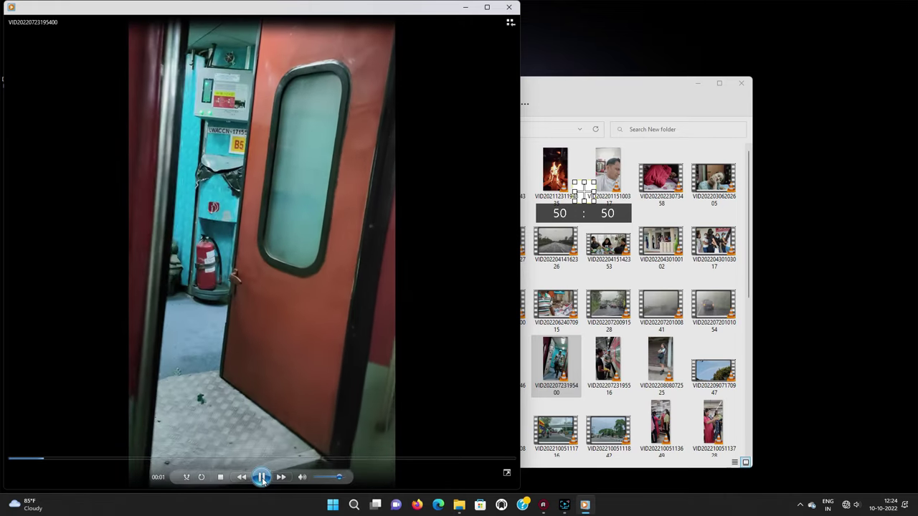
Step: Pause the train video and centre its player on screen
left_click(263, 478)
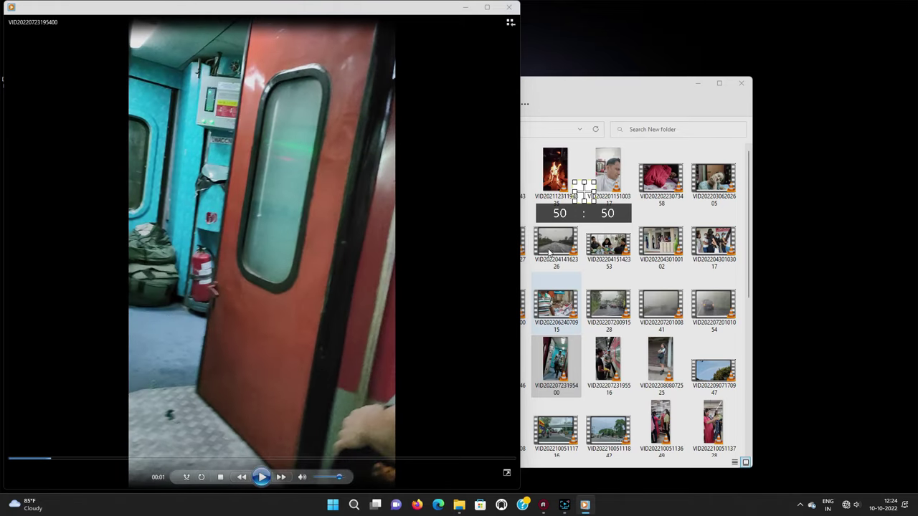
left_click_drag(377, 10, 548, 28)
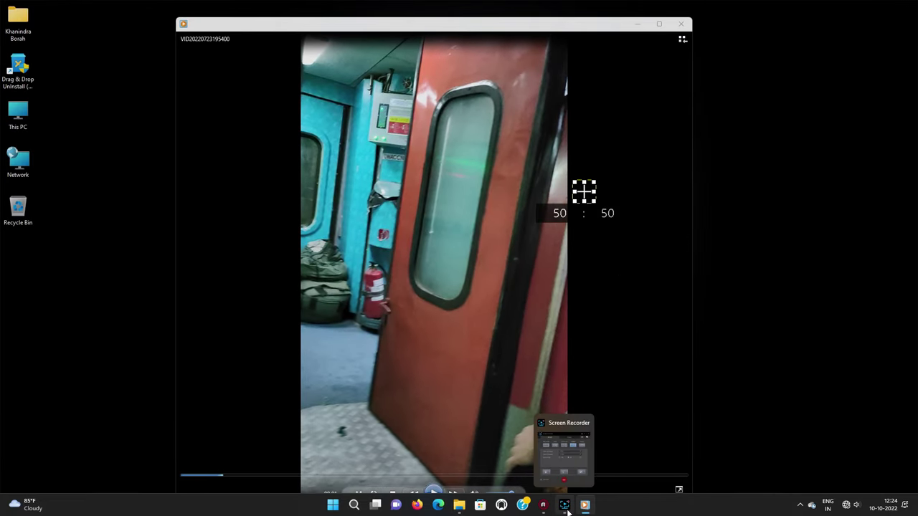
left_click(566, 507)
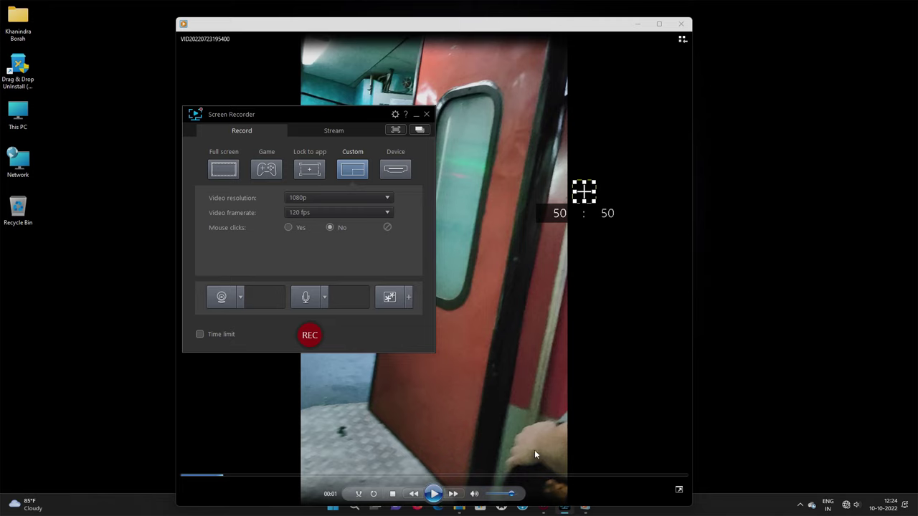
left_click(274, 49)
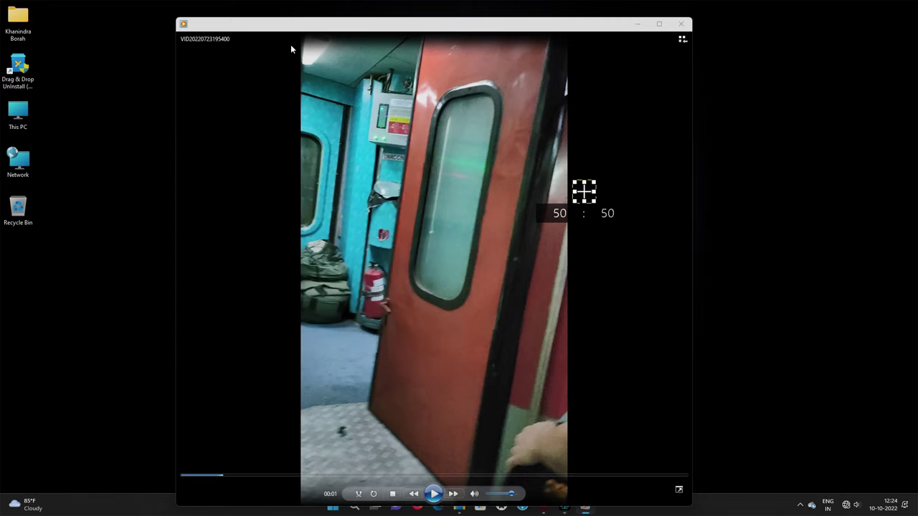
left_click(563, 511)
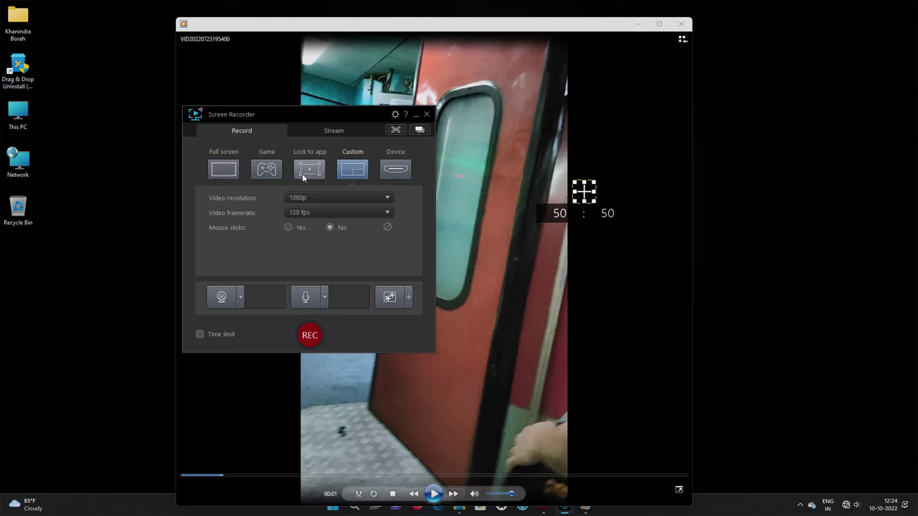
Step: Draw a 548×897 capture area around the portrait train video and start recording
left_click(345, 170)
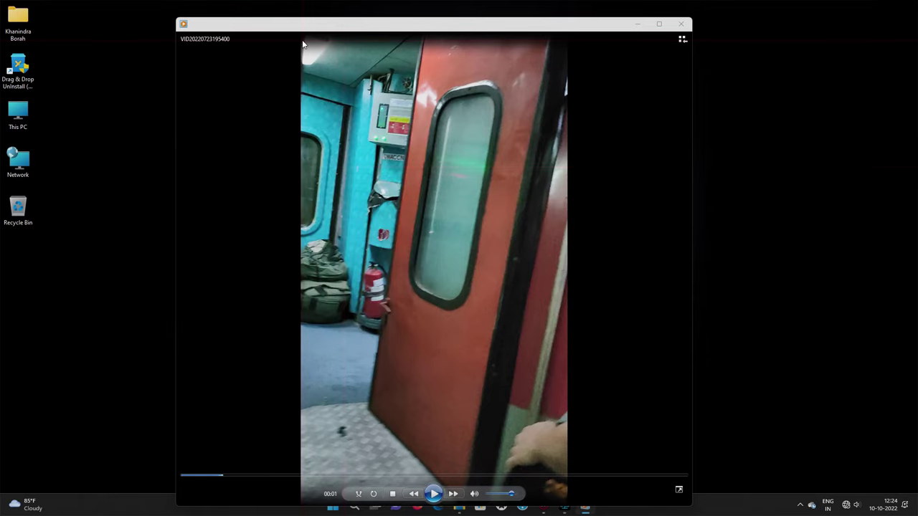
left_click_drag(302, 44, 565, 473)
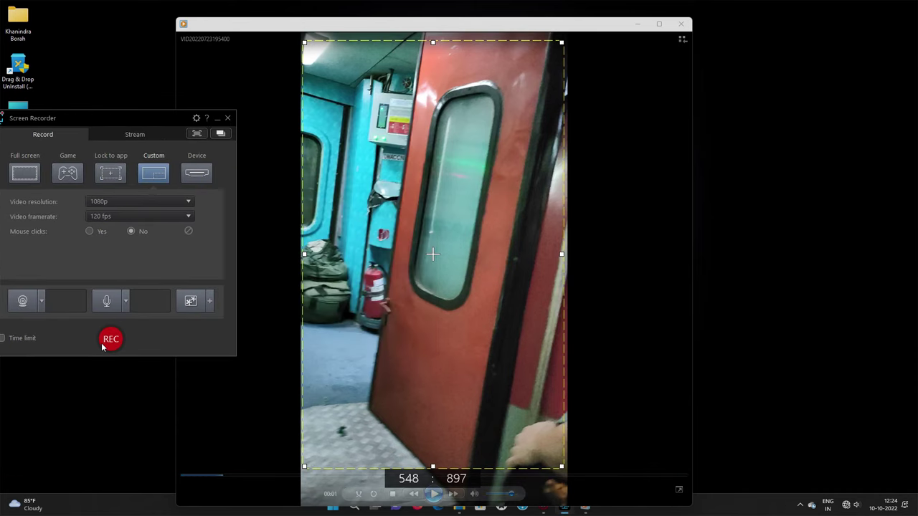
left_click(102, 345)
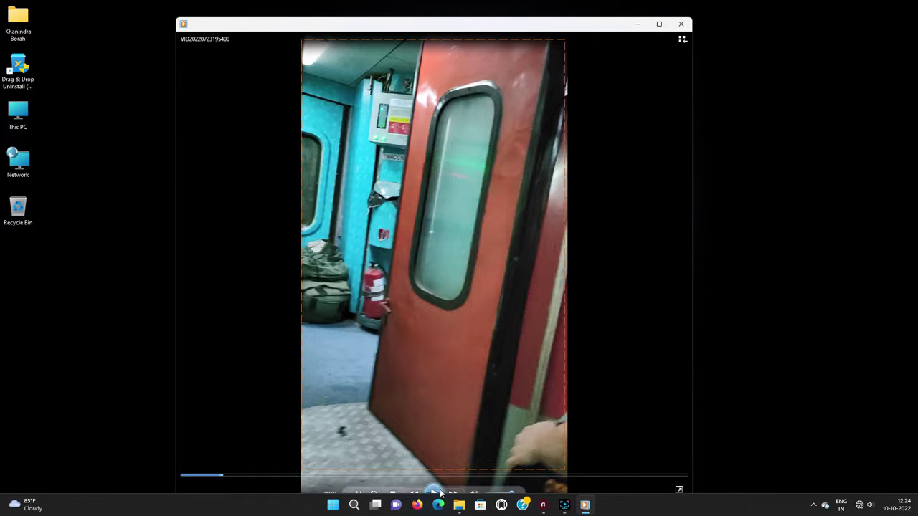
Step: Play the train video through inside the capture area, then close its player
left_click(435, 492)
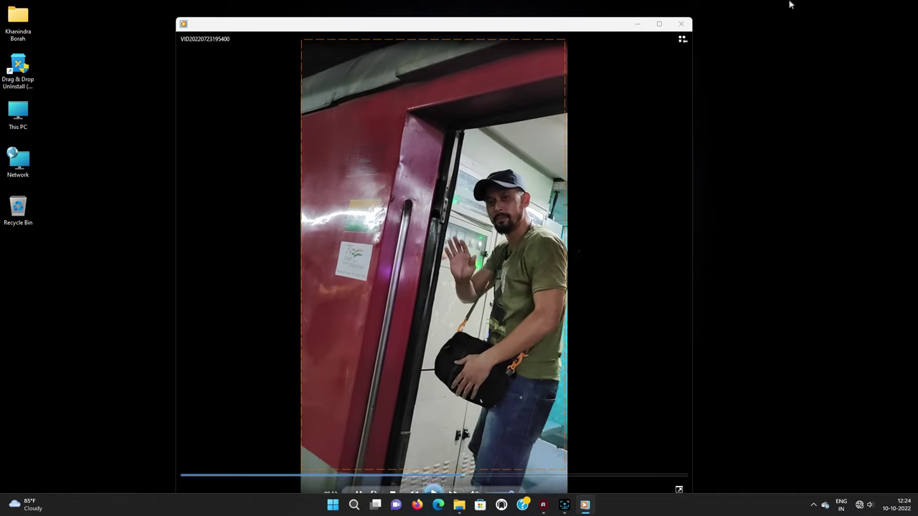
left_click(680, 26)
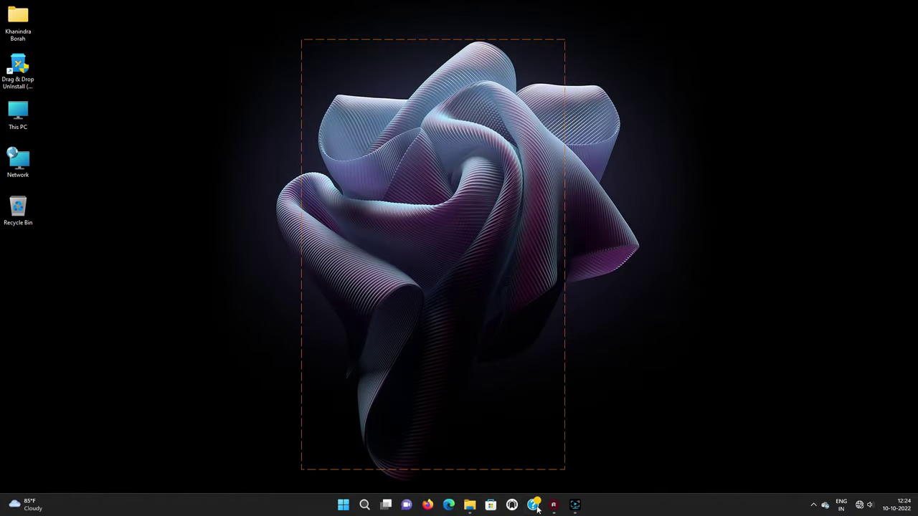
Step: Minimize the Action! recorder and stop the CyberLink recording to save the portrait clip
left_click(553, 505)
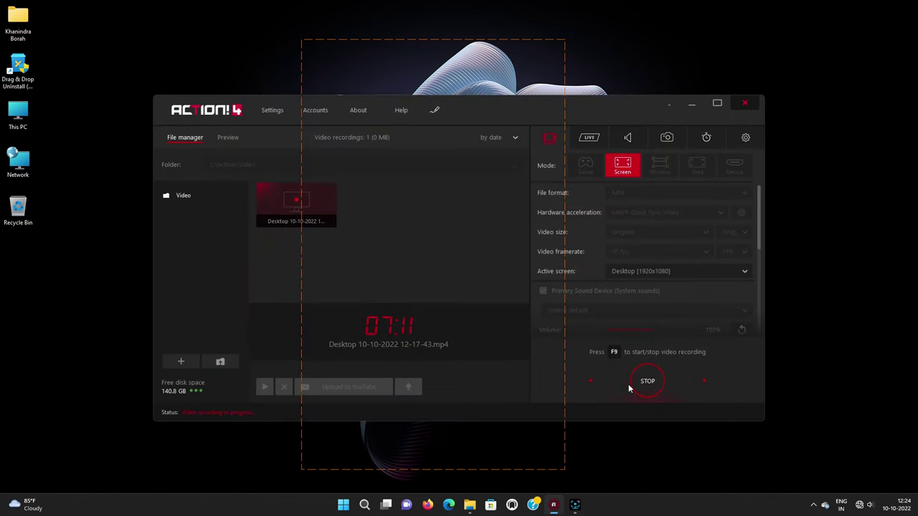
left_click(690, 103)
left_click(575, 505)
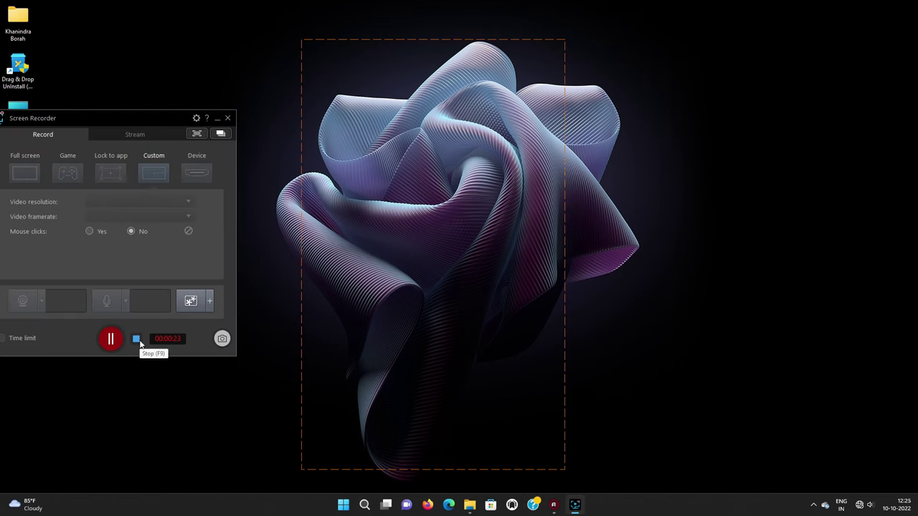
left_click(138, 340)
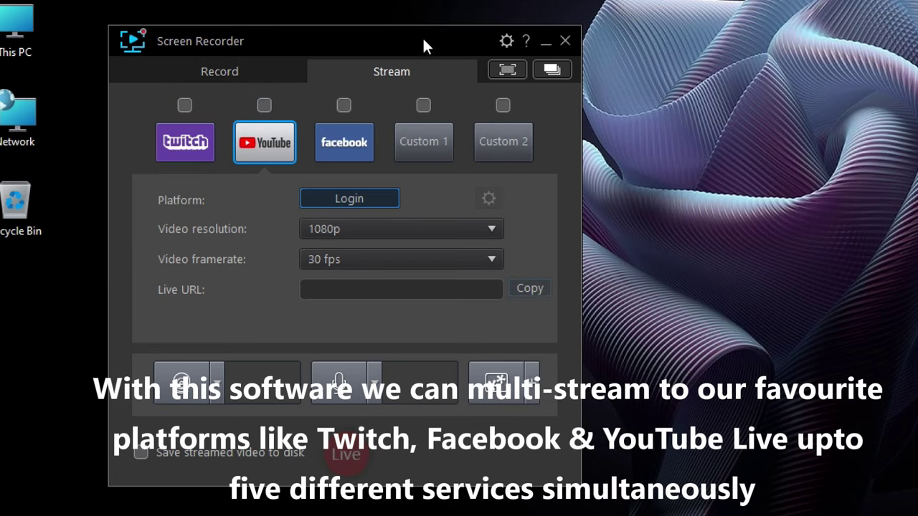
Step: Show the Stream options and list the 1080p/720p/480p/360p video resolutions
left_click_drag(423, 38, 539, 56)
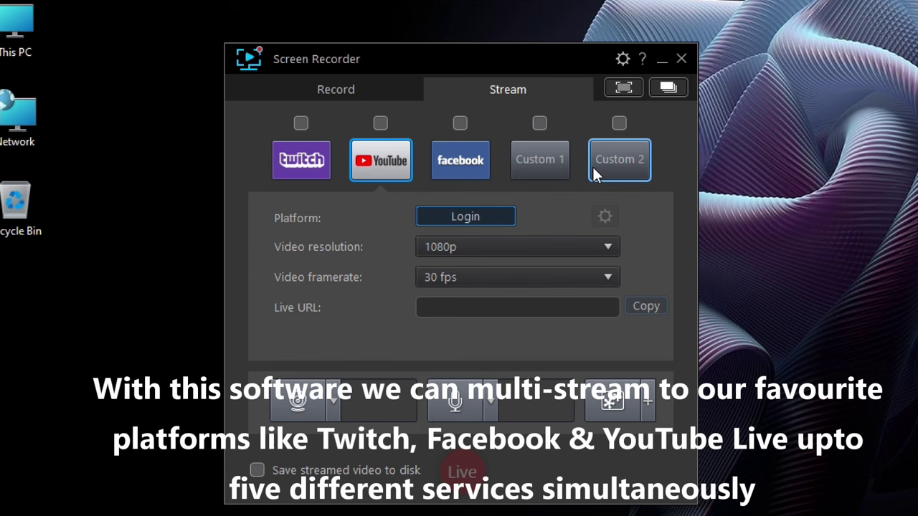
left_click(601, 247)
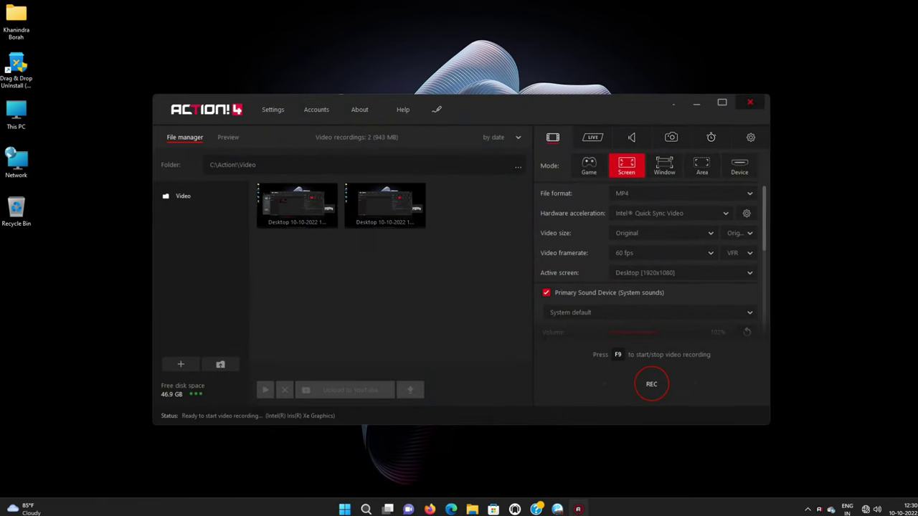
Step: Keep MP4 format and Quick Sync acceleration, and switch the capture mode to Window
left_click(685, 193)
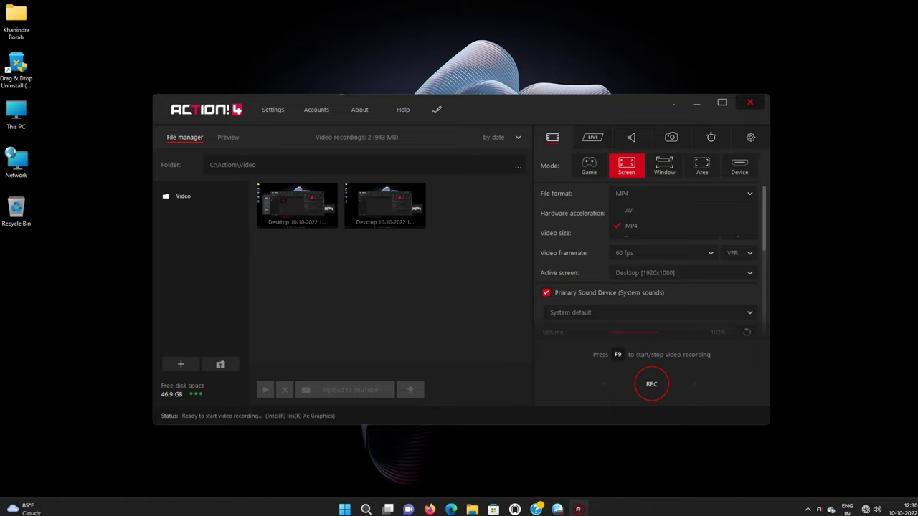
left_click(664, 165)
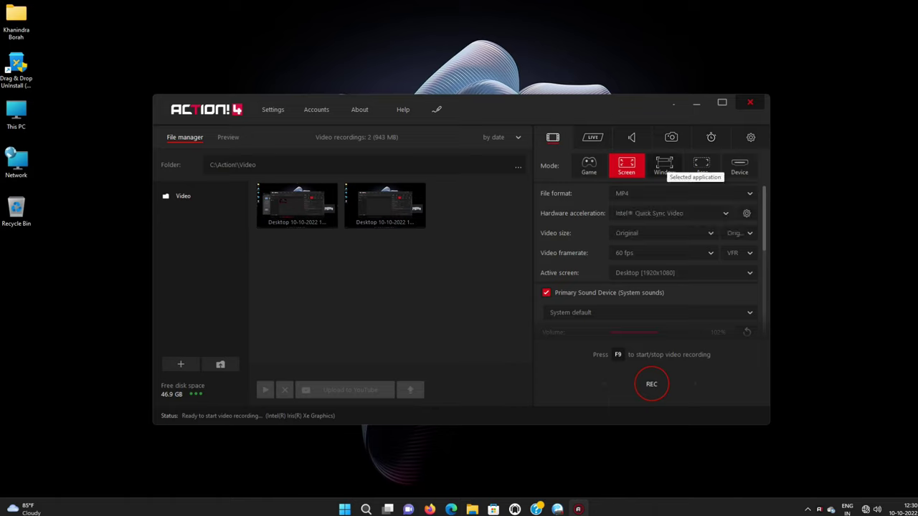
left_click(649, 213)
left_click(655, 245)
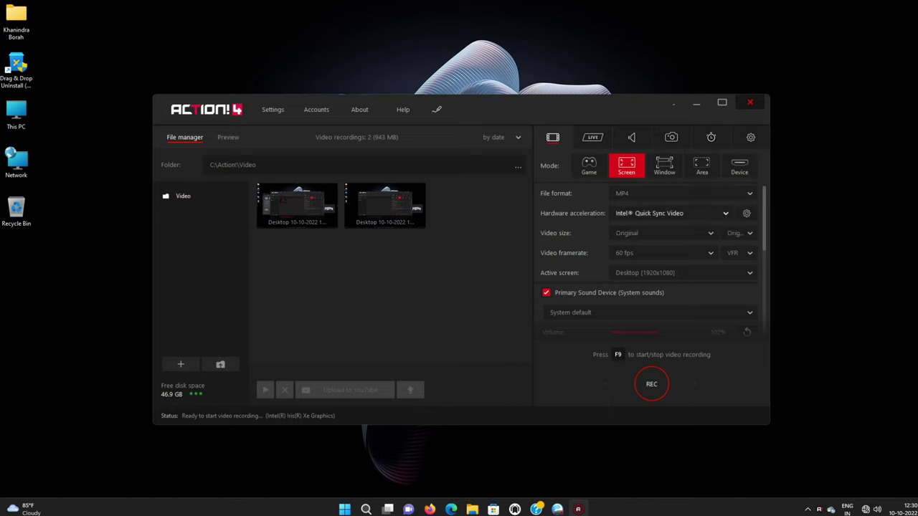
left_click(588, 165)
left_click(664, 165)
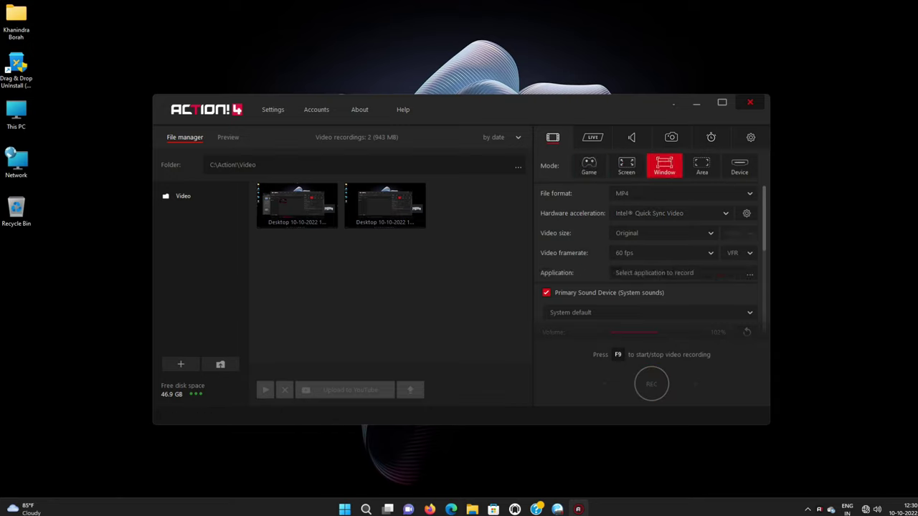
Step: Review the frame rate choices, keeping 60 fps, and the video size options
left_click(659, 252)
left_click(628, 269)
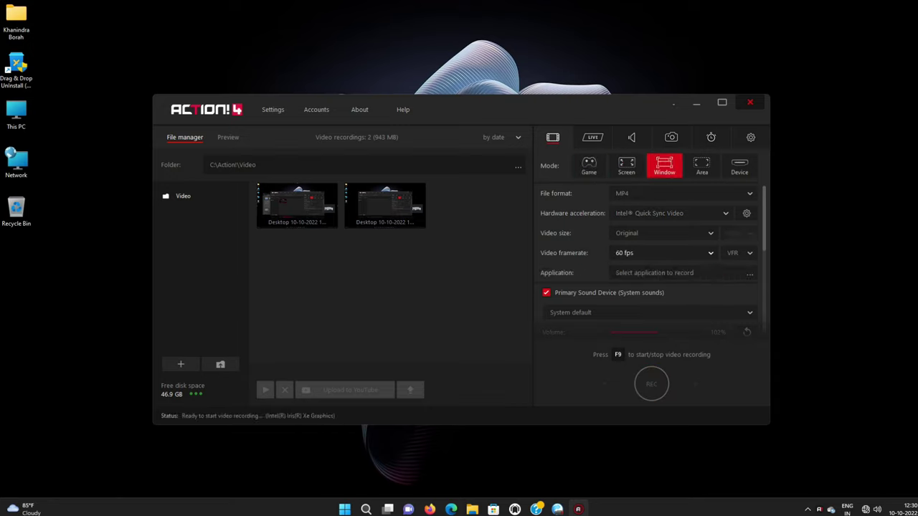
left_click(660, 253)
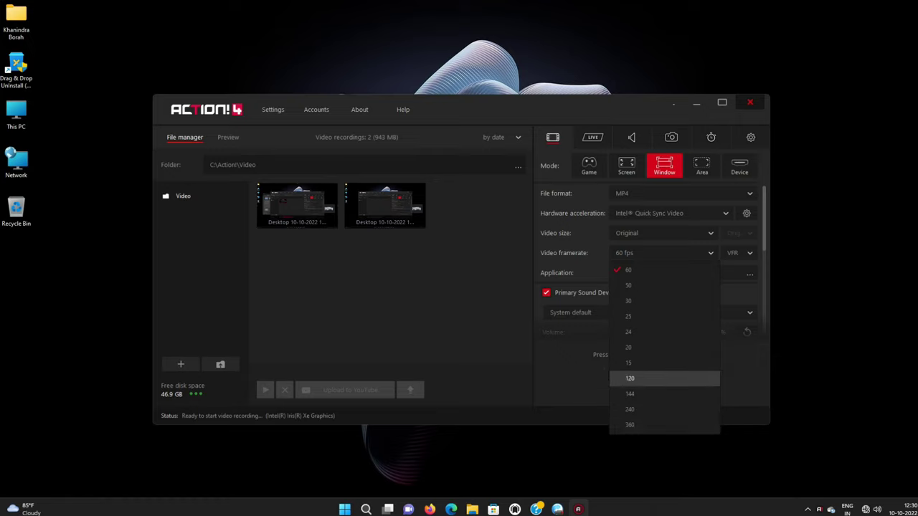
left_click(628, 270)
left_click(660, 233)
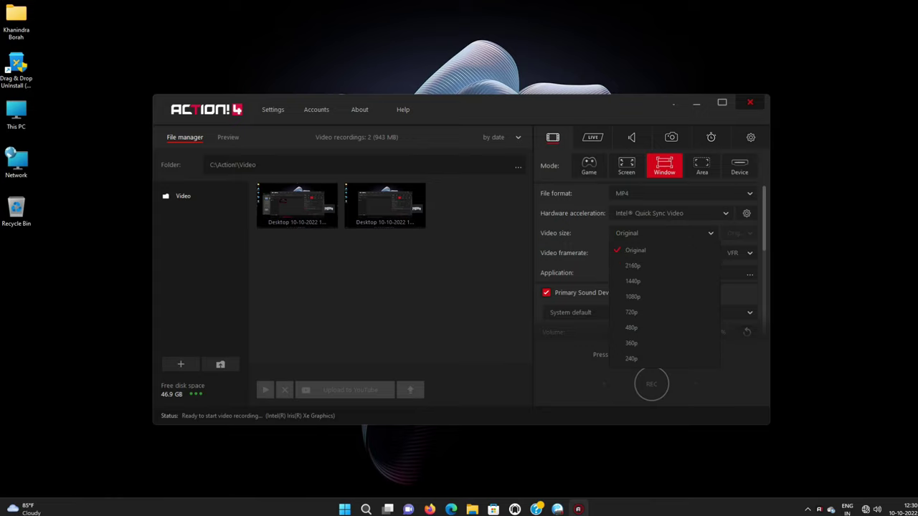
Step: Set the hardware acceleration GPU to Intel Iris Xe Graphics with the Auto encoding preset
left_click(747, 213)
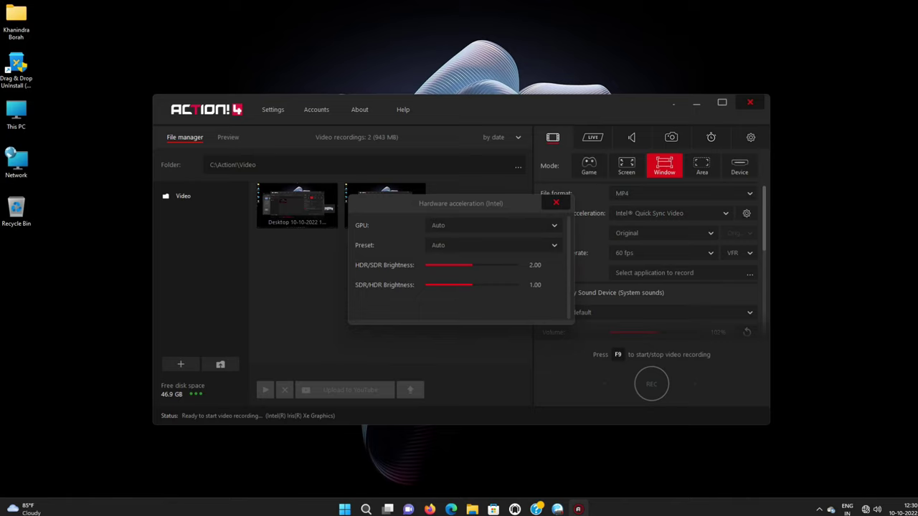
left_click(492, 225)
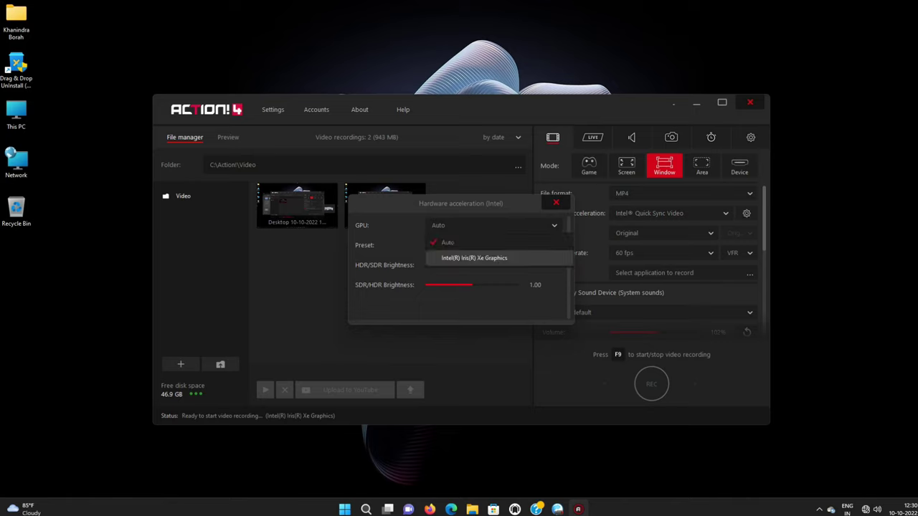
left_click(474, 257)
left_click(492, 246)
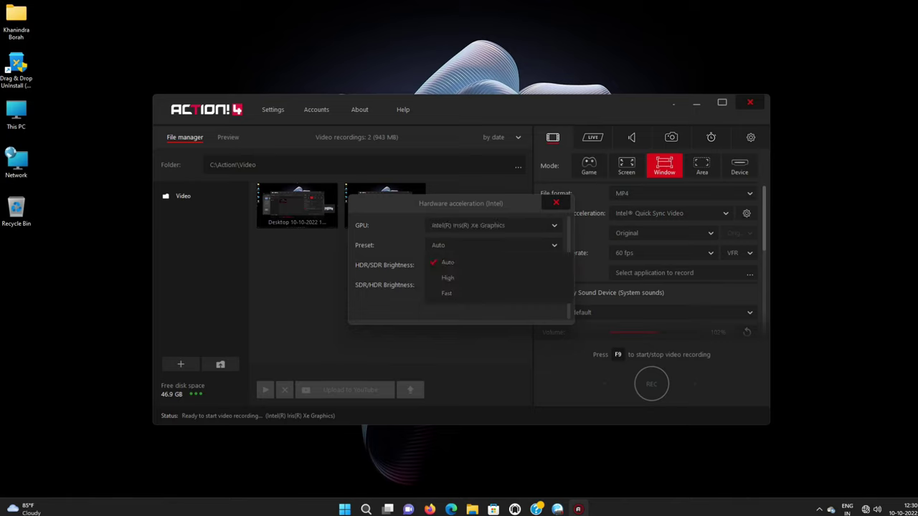
left_click(448, 263)
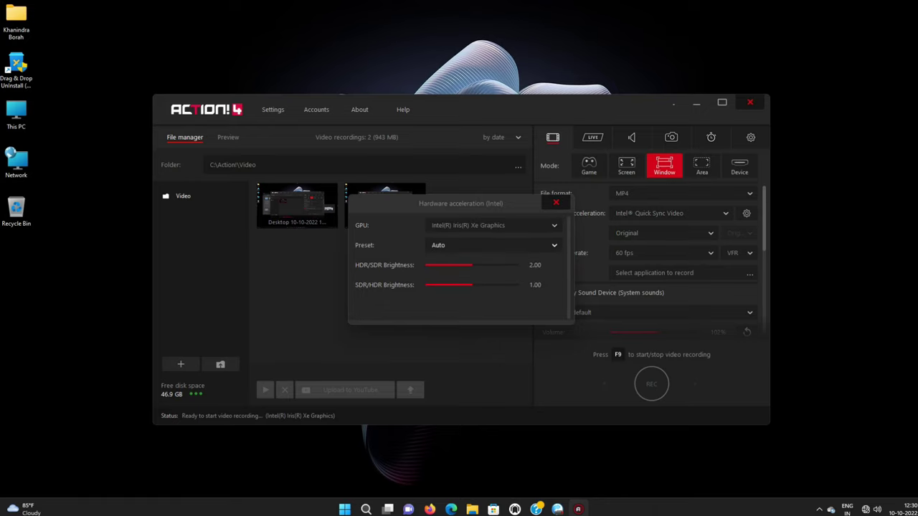
left_click(556, 203)
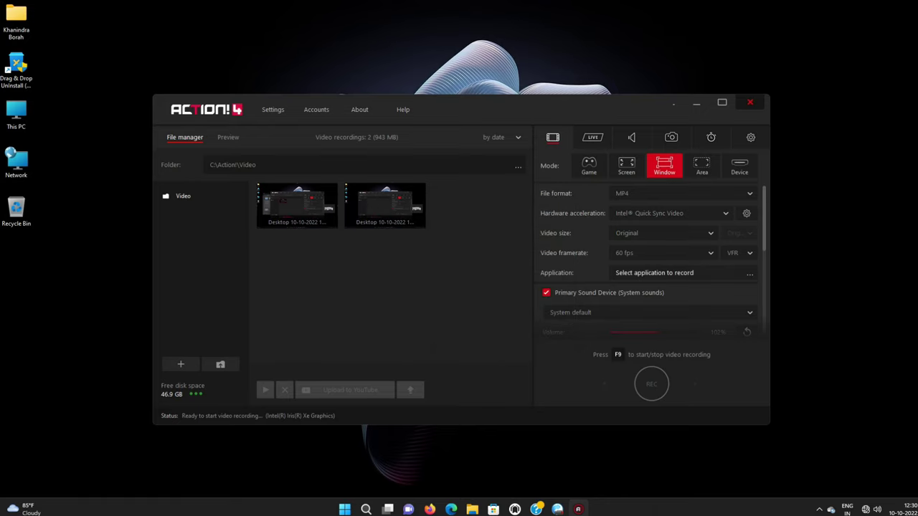
left_click(654, 272)
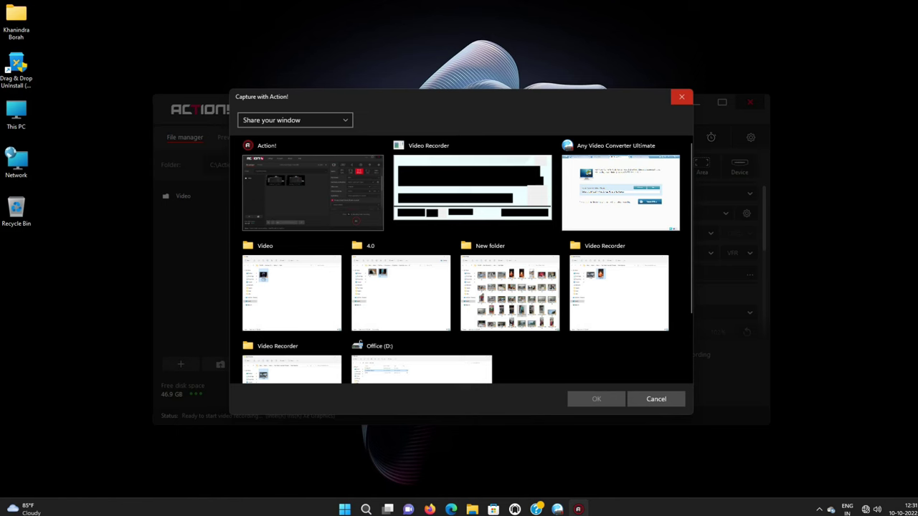
Step: Switch to area capture and resize the frame: narrower from the left, taller up and down
left_click(295, 120)
left_click(681, 96)
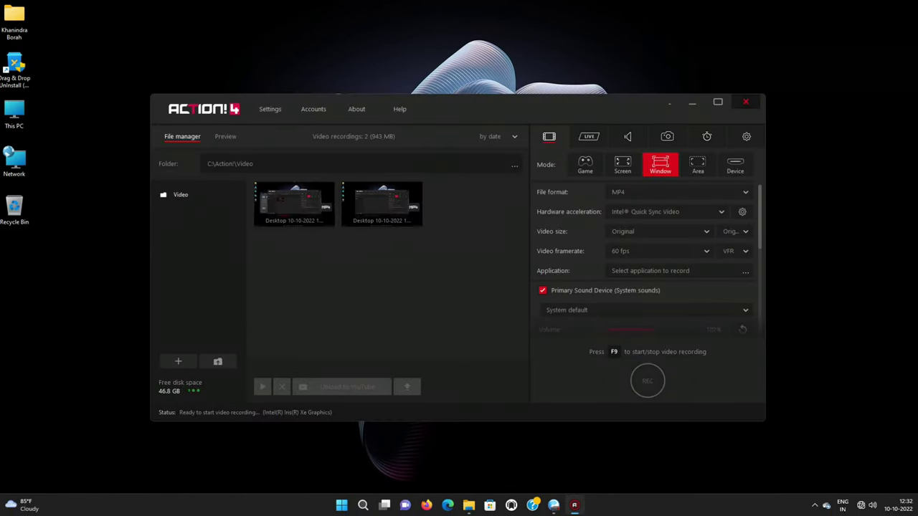
left_click(697, 165)
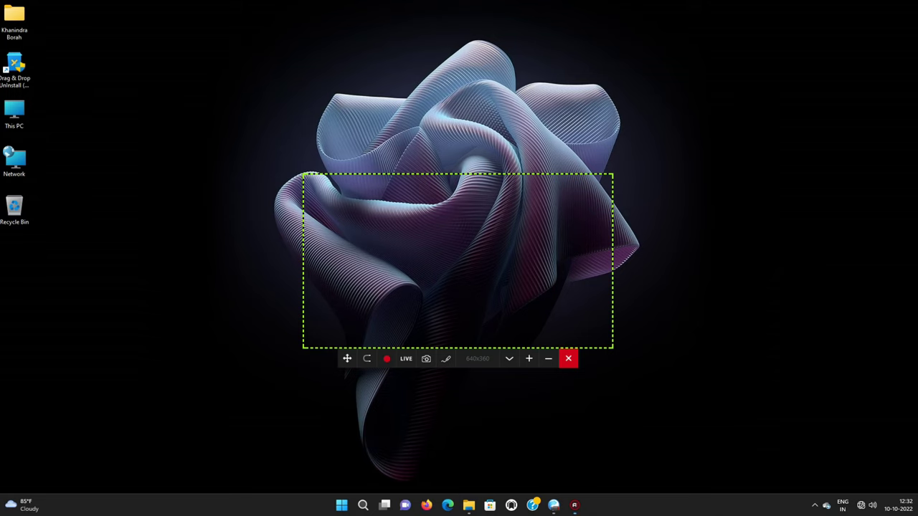
left_click_drag(305, 175, 372, 176)
left_click_drag(491, 174, 492, 111)
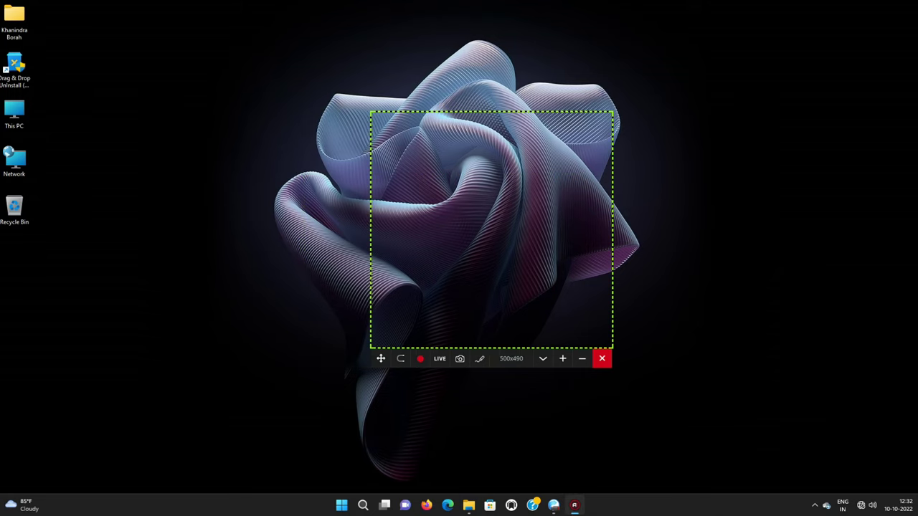
left_click_drag(491, 348, 491, 442)
Step: Play a vertical video from the phone videos folder and fit it inside the capture area
mouse_move(468, 505)
left_click(670, 451)
scroll(660, 287, "down", 3)
scroll(659, 287, "up", 5)
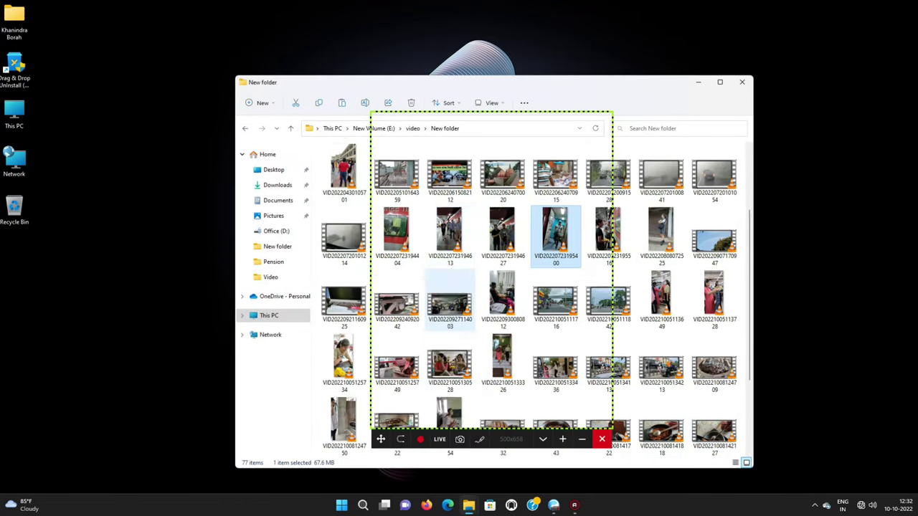
key("Return")
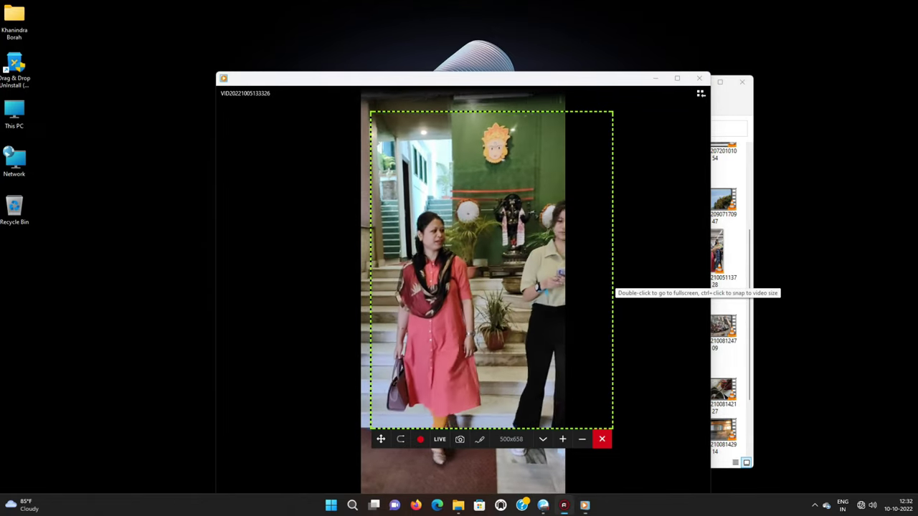
left_click_drag(459, 78, 495, 20)
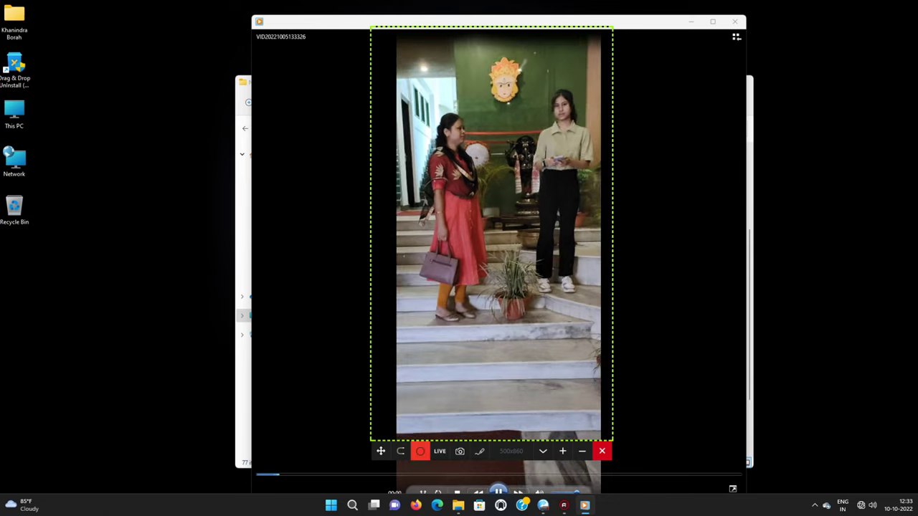
Step: Record the portrait video's playback in the capture area, then stop the recording
left_click(419, 451)
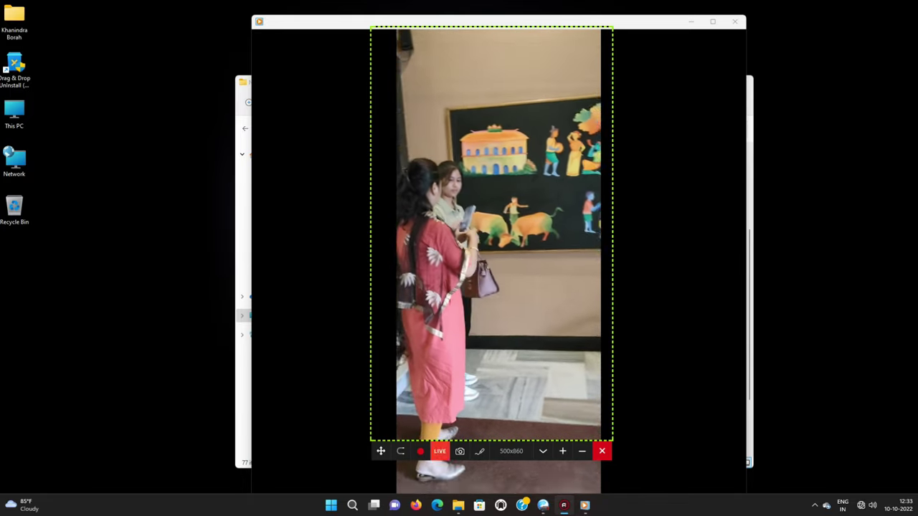
left_click(601, 451)
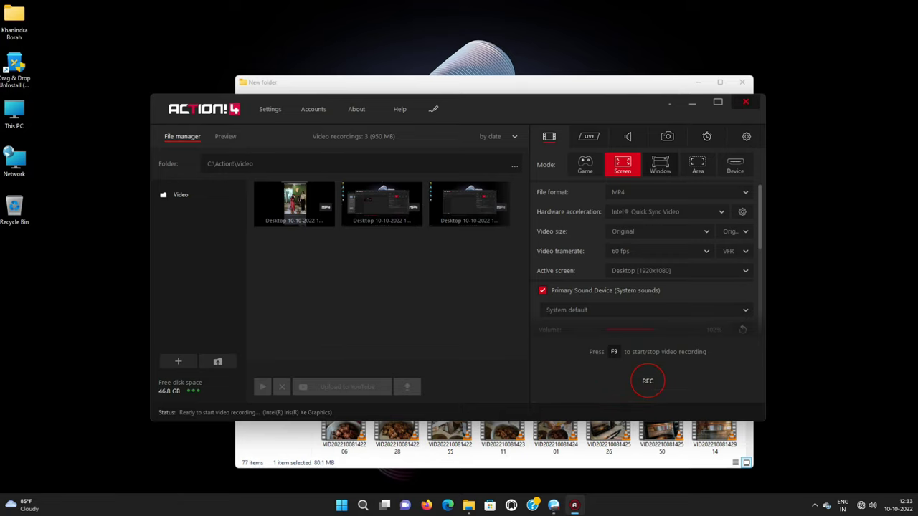
left_click(660, 165)
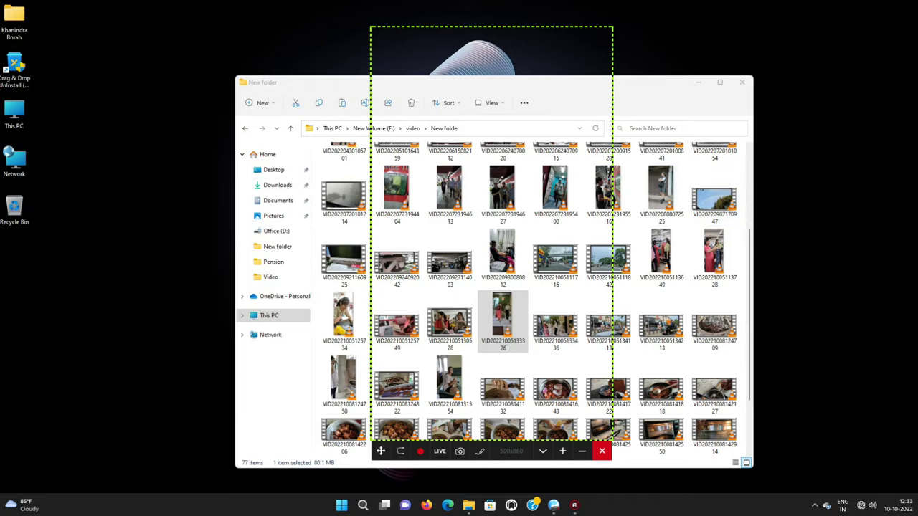
double_click(554, 259)
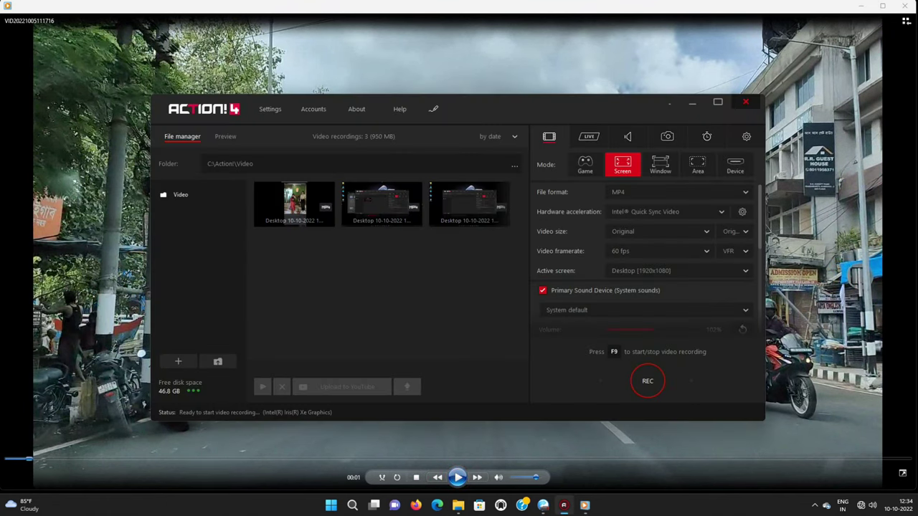
Step: Start an Action! recording with F9 while the street video plays in Windows Media Player
key("F9")
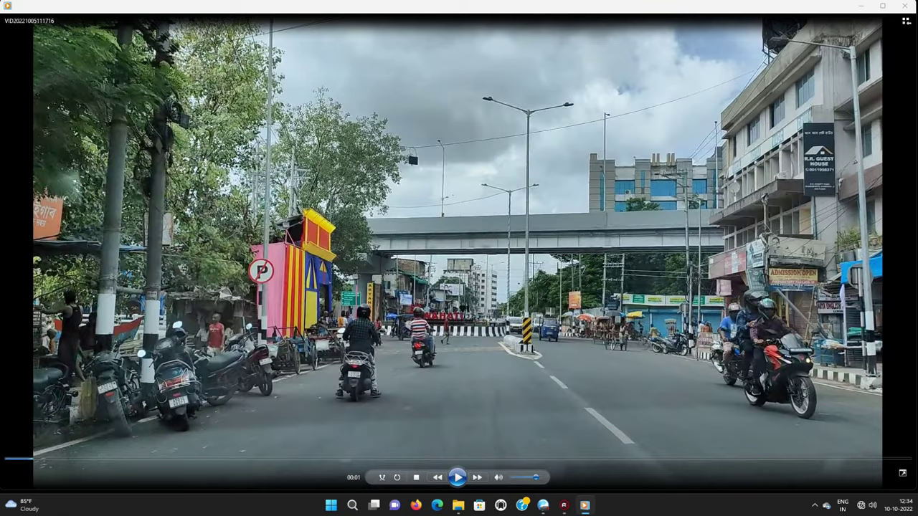
key("alt+shift")
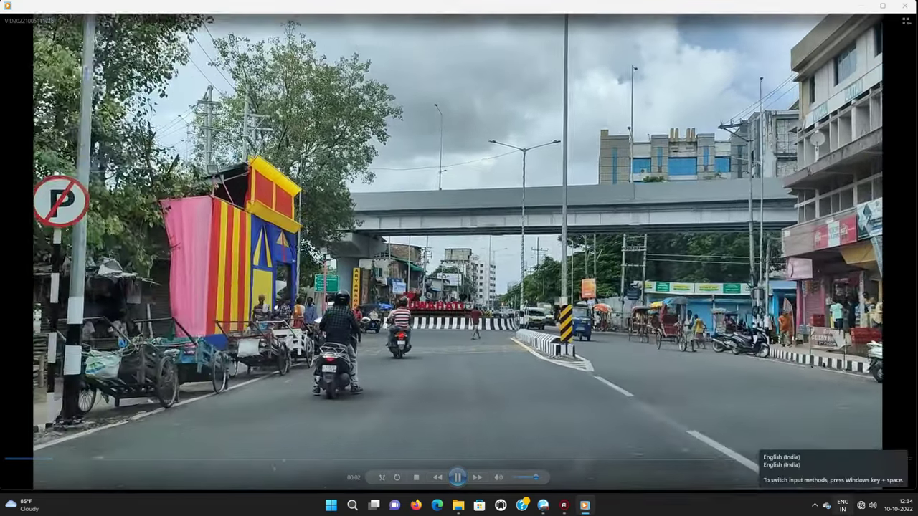